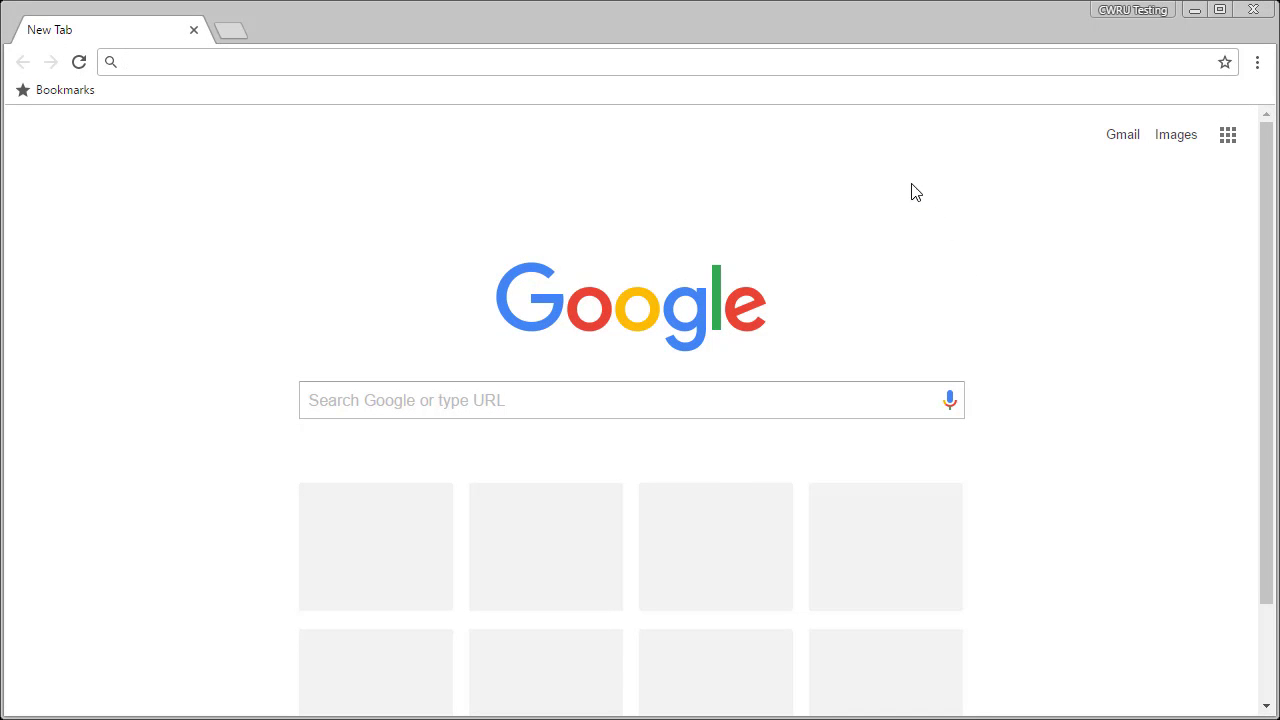
Step: Go to canvas.case.edu, sign in with the saved credentials, and open the course A Blank Course Demonstration 101
{"action": "type", "text": "canvas.case.edu"}
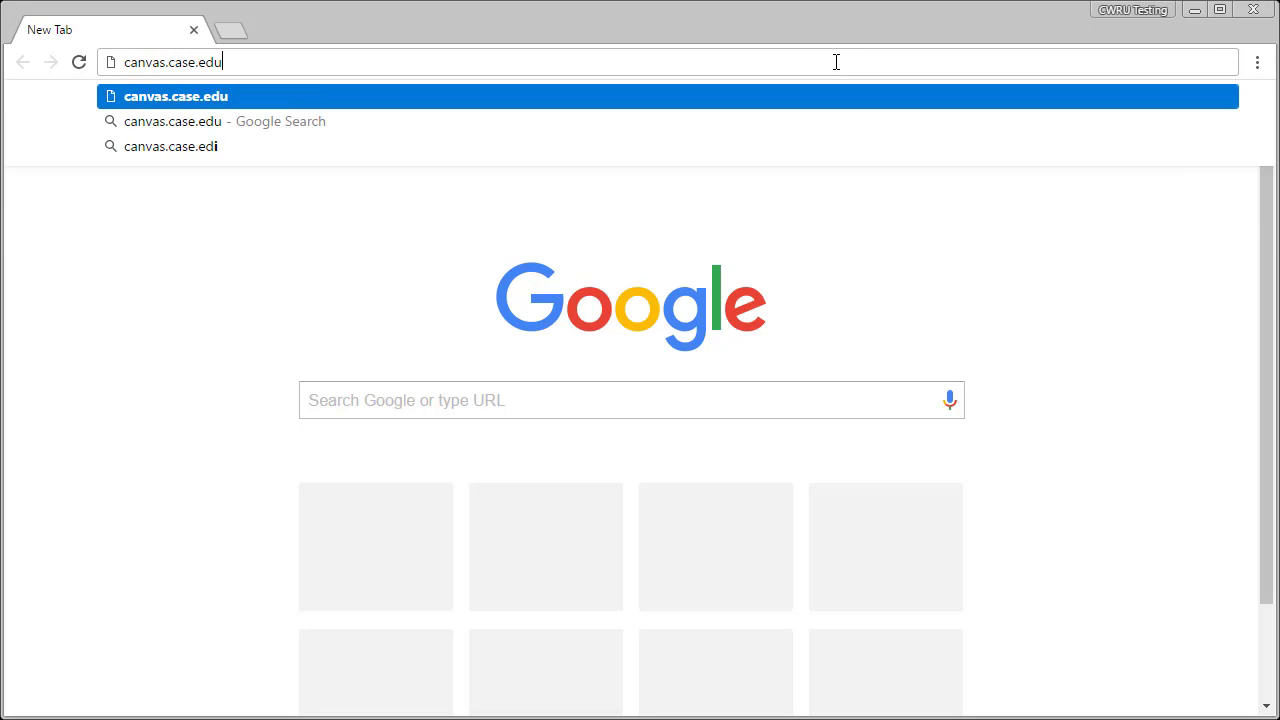
{"action": "key", "text": "Return"}
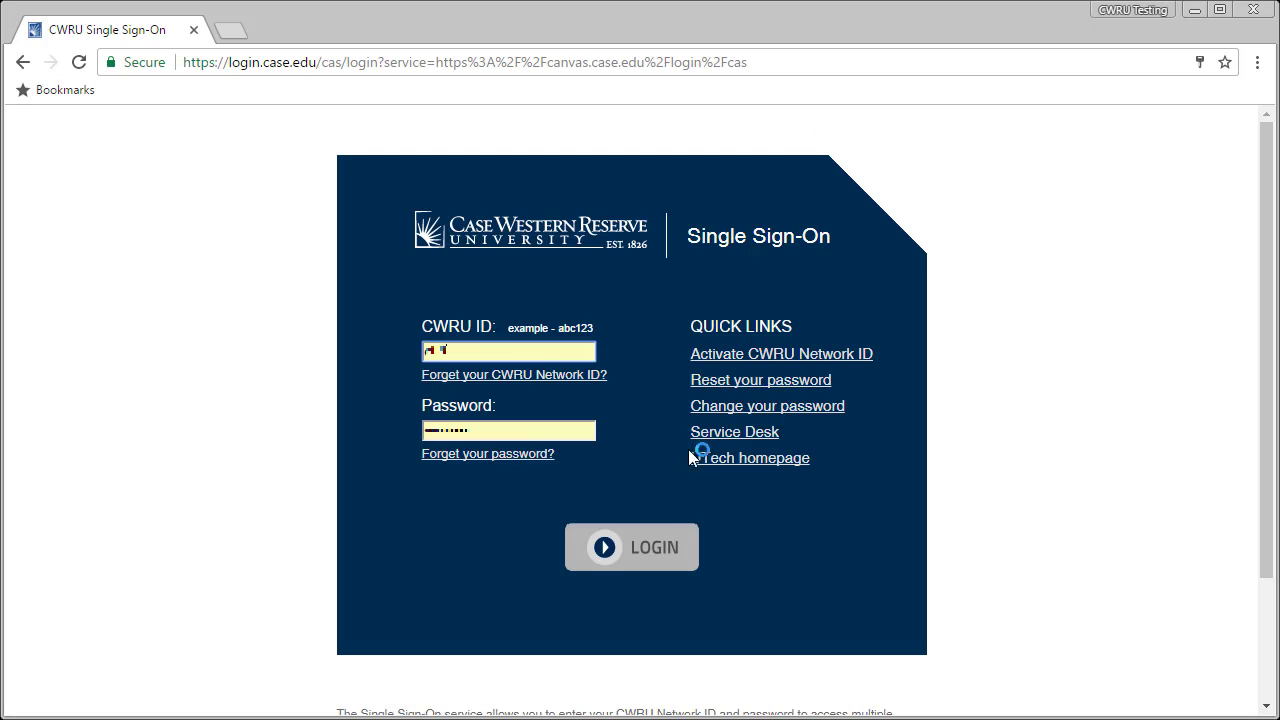
{"action": "left_click", "coordinate": [640, 545]}
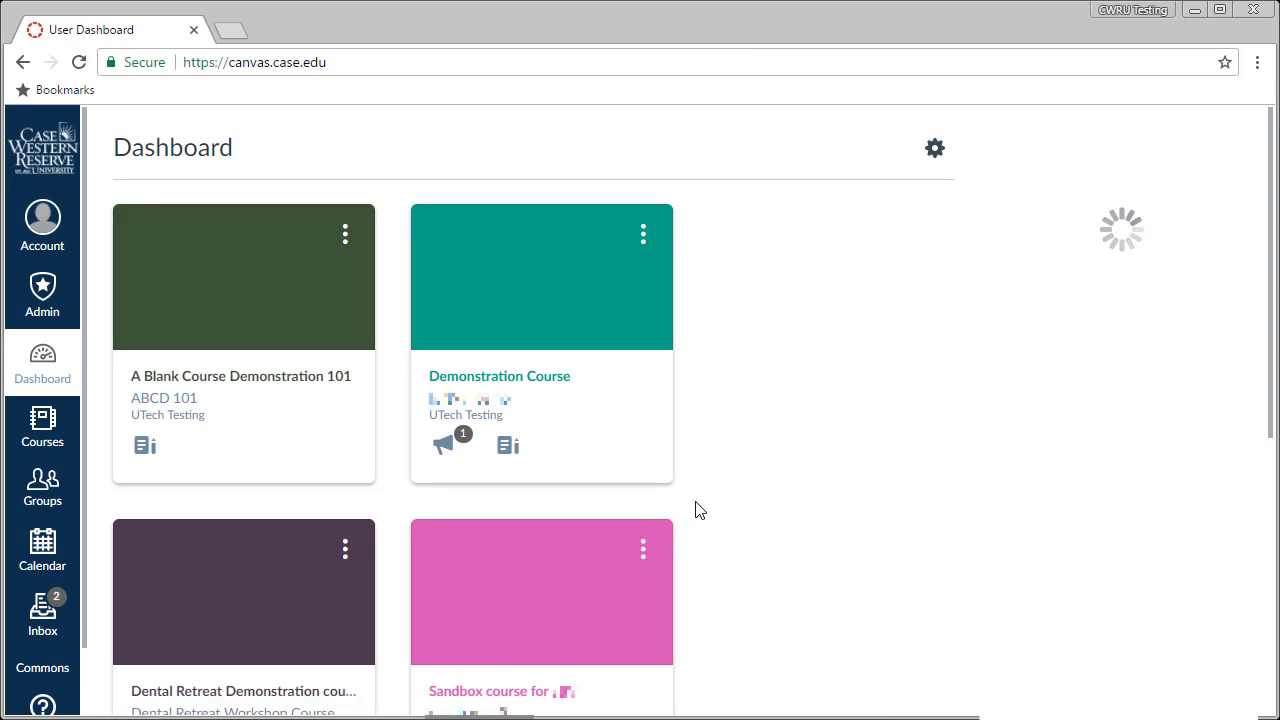
{"action": "left_click", "coordinate": [437, 412]}
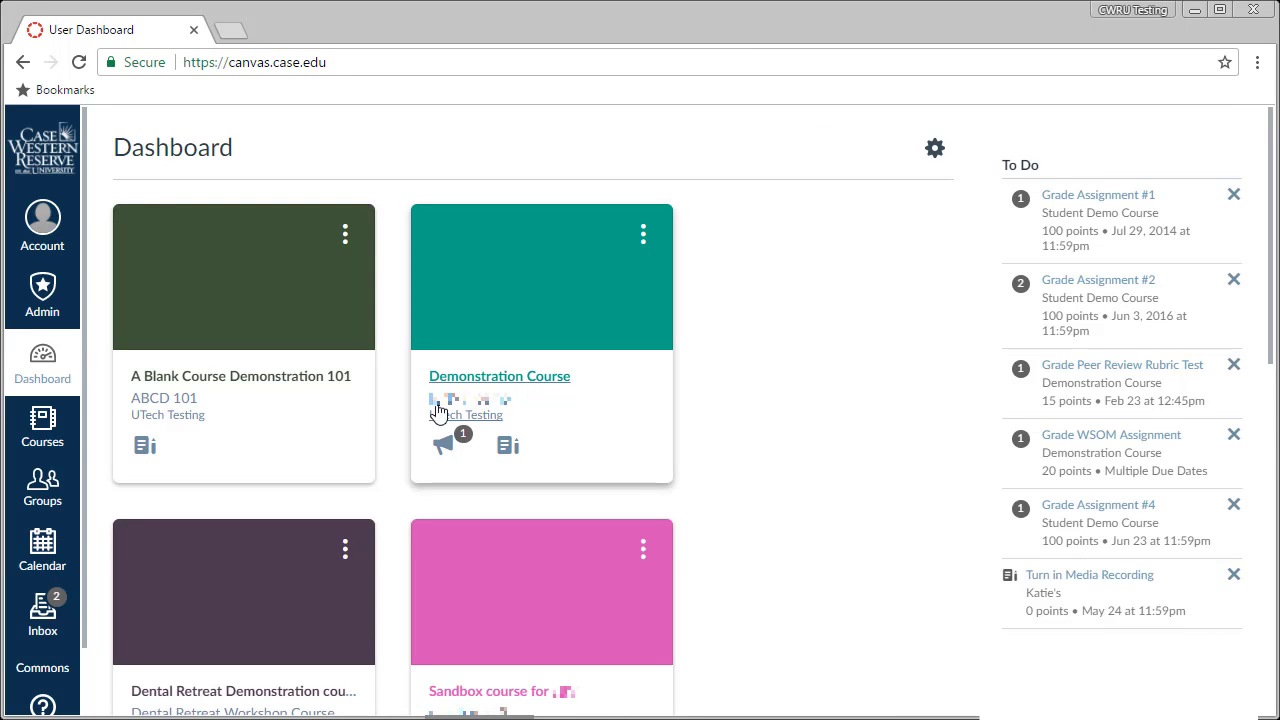
{"action": "left_click", "coordinate": [335, 383]}
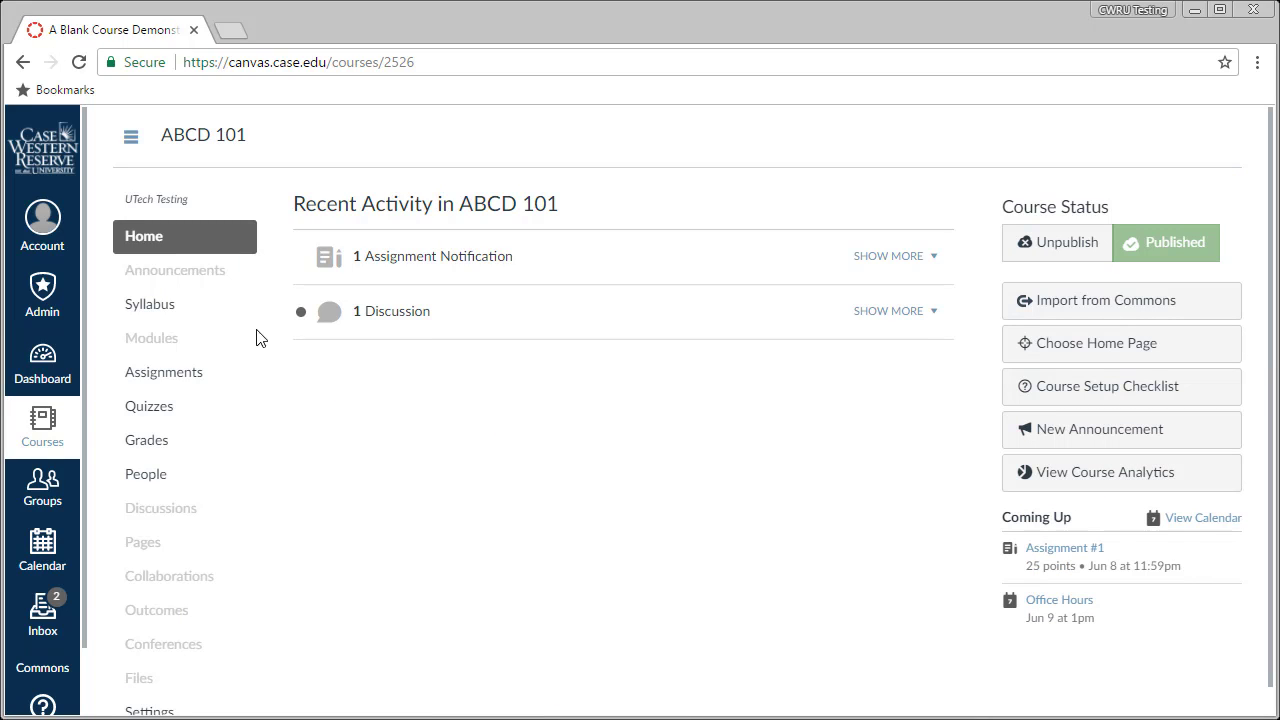
Step: Edit the course syllabus description, adding the heading "Welcome to A Blank Course Demonstration!", a course introduction and a sentence pointing to the syllabus
{"action": "left_click", "coordinate": [191, 303]}
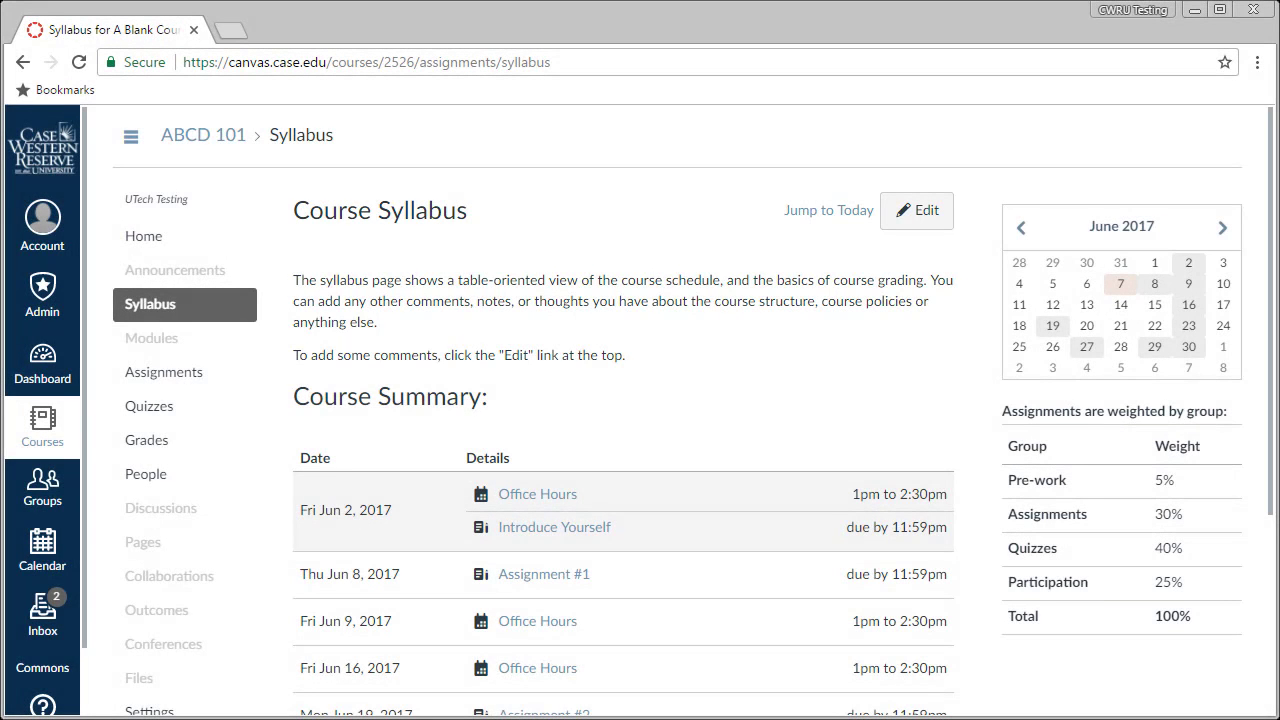
{"action": "scroll", "coordinate": [640, 400], "scroll_direction": "down", "scroll_amount": 3}
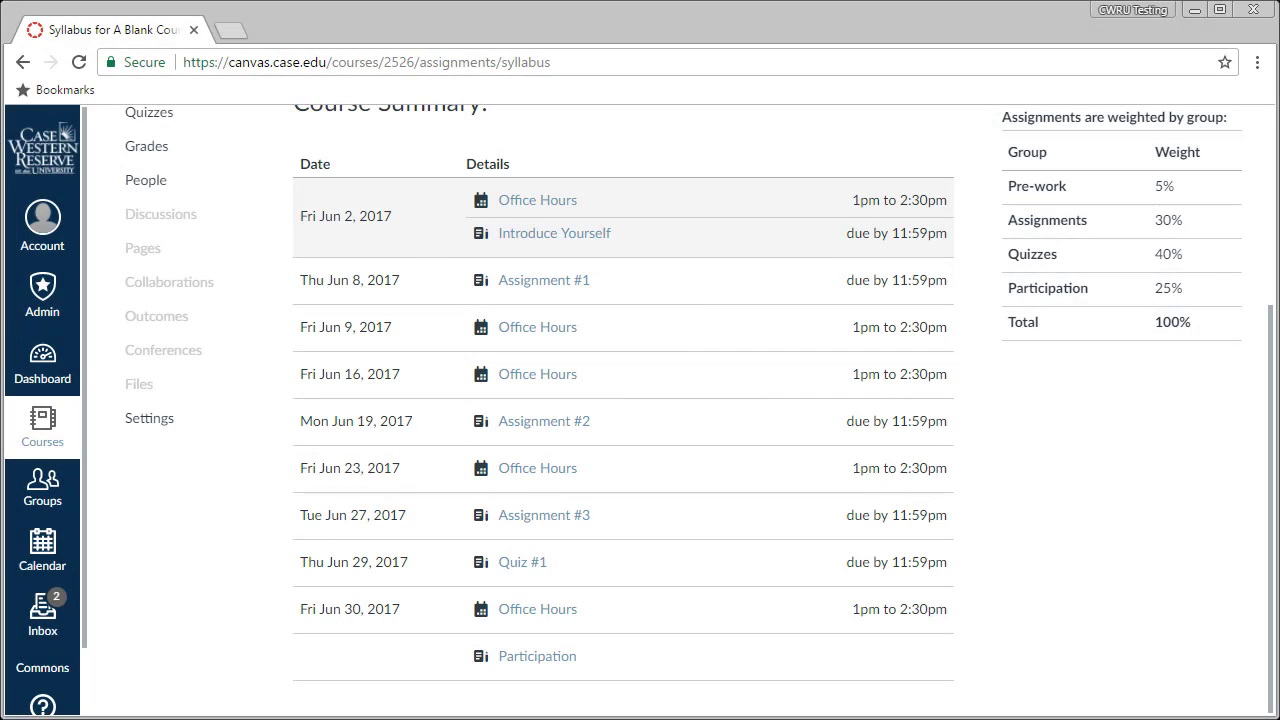
{"action": "scroll", "coordinate": [640, 410], "scroll_direction": "up", "scroll_amount": 3}
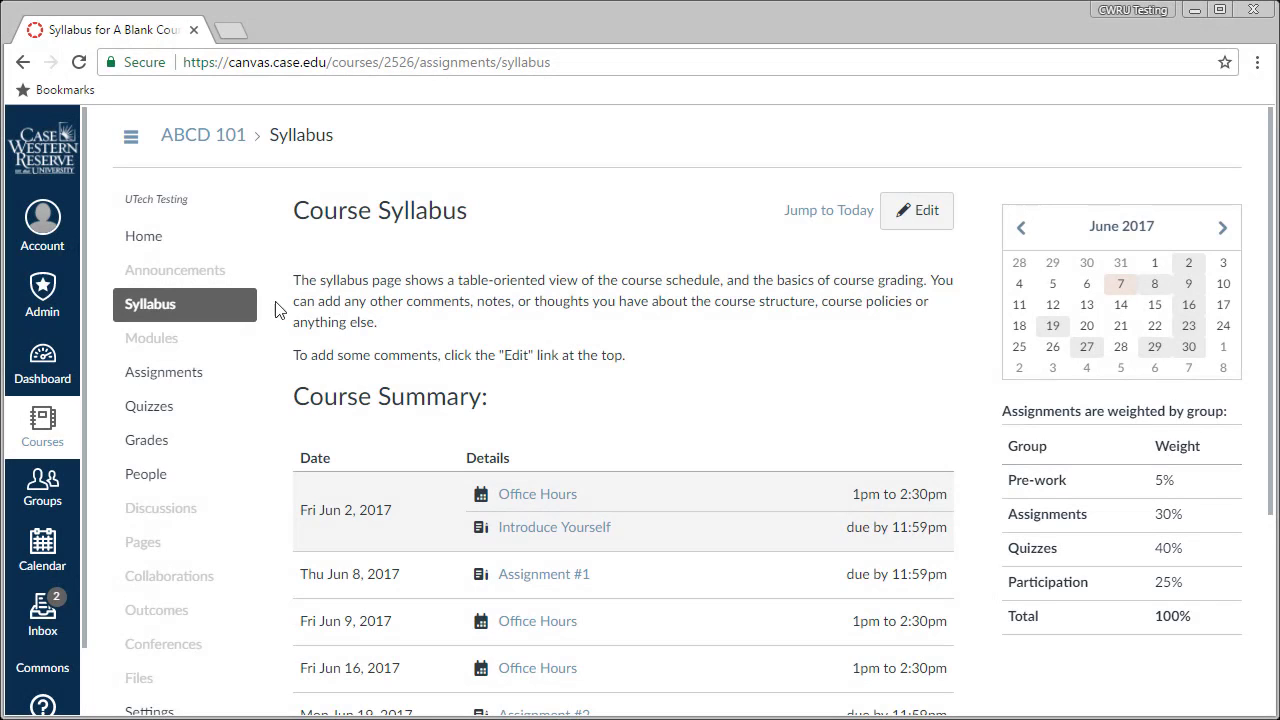
{"action": "left_click", "coordinate": [925, 214]}
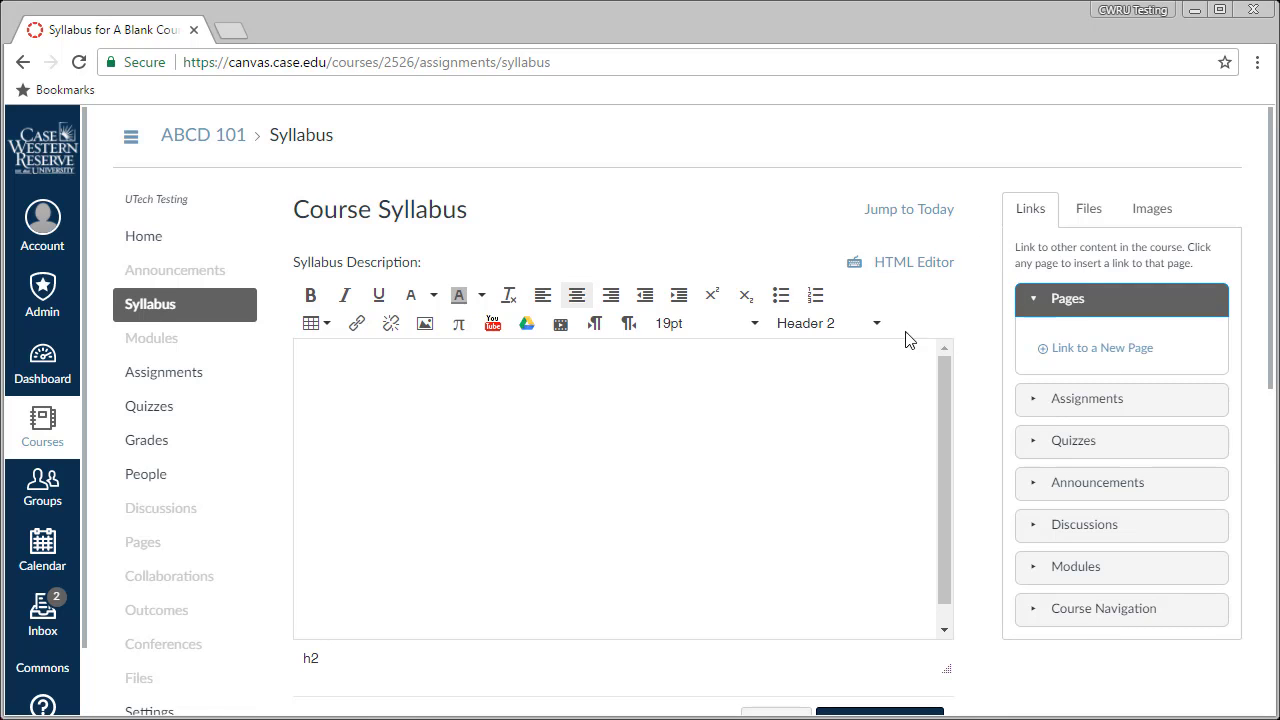
{"action": "type", "text": "Welcome to A Blank Course Demonstration! This is a demonstration course that displays the default Canvas course layout that users at Case Western Reserve University will see when they create a new Canvas course. Take a look at the syllabus to see what we’ll be covering in this course:"}
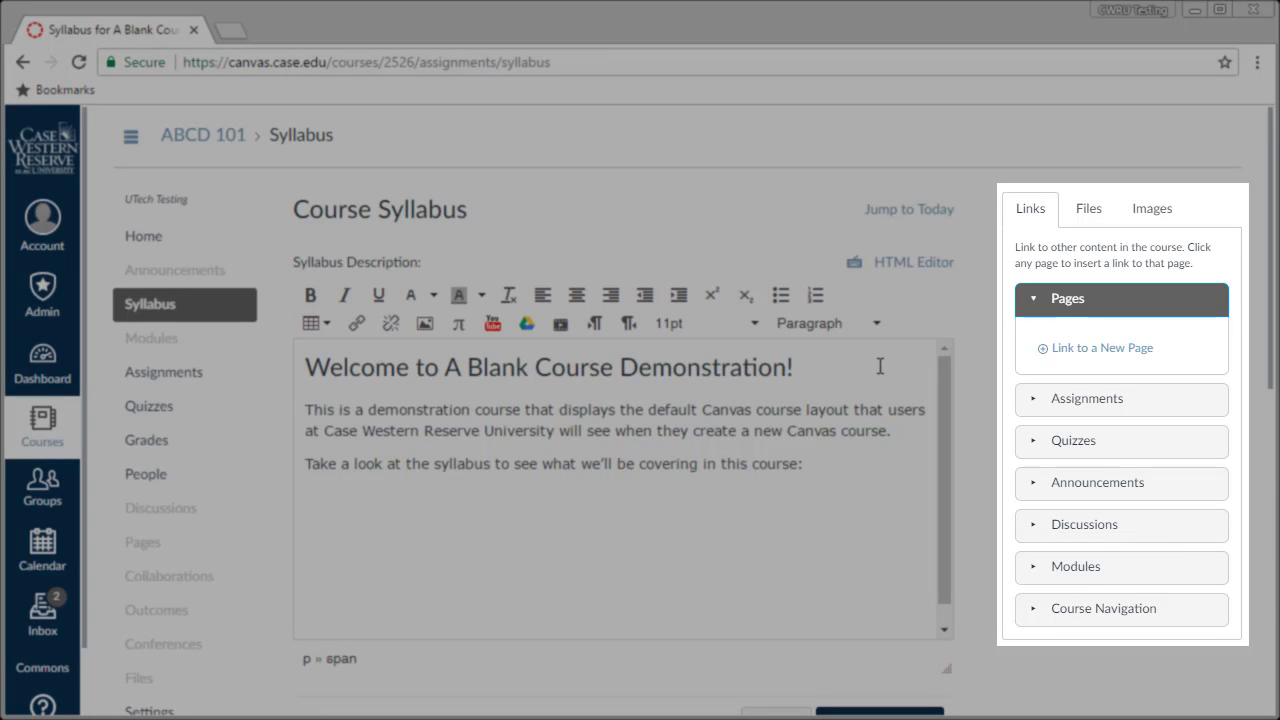
Step: Upload ABCD 101 Syllabus.docx to the course files folder and insert its link at the end of the syllabus description
{"action": "left_click", "coordinate": [1087, 225]}
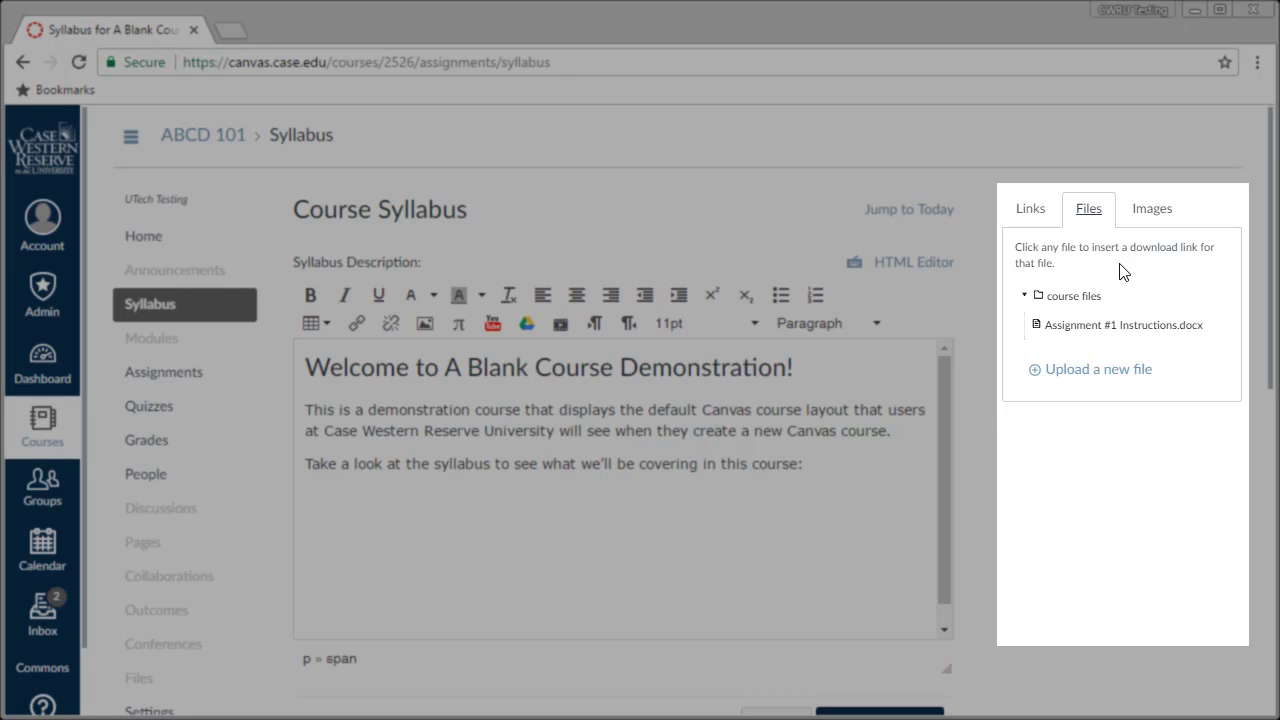
{"action": "left_click", "coordinate": [1162, 374]}
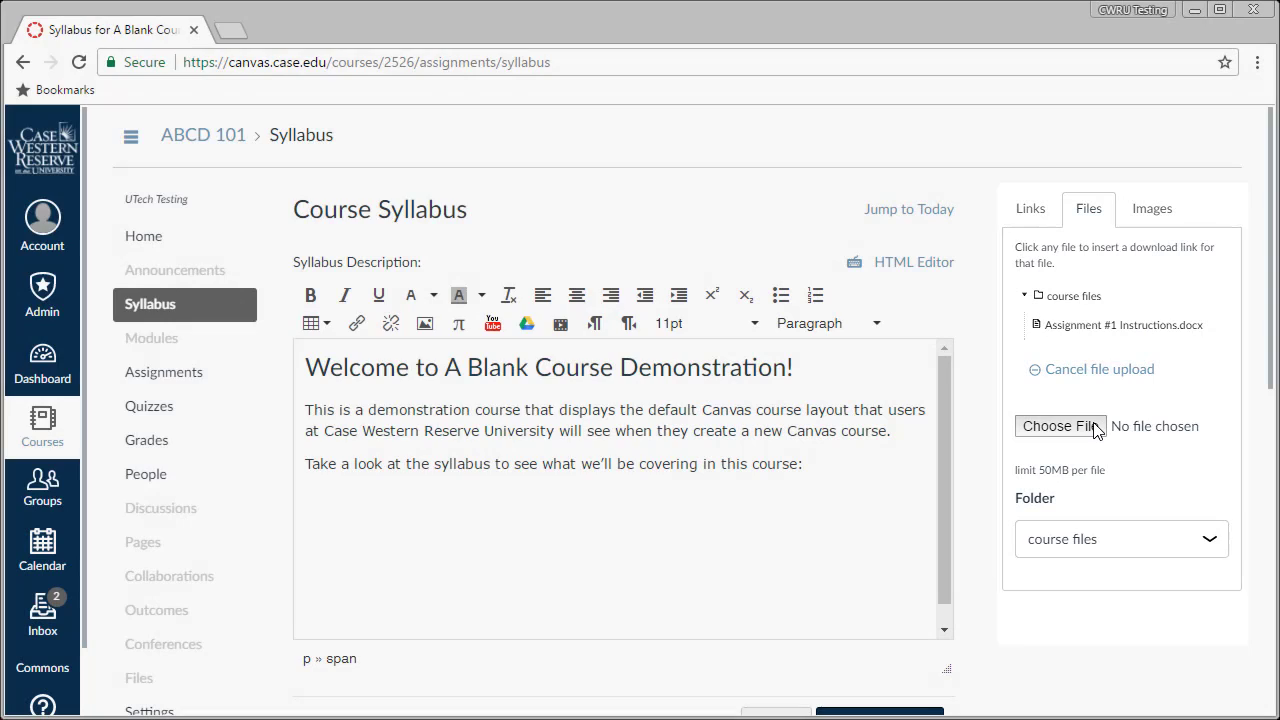
{"action": "left_click", "coordinate": [1097, 428]}
{"action": "left_click", "coordinate": [475, 195]}
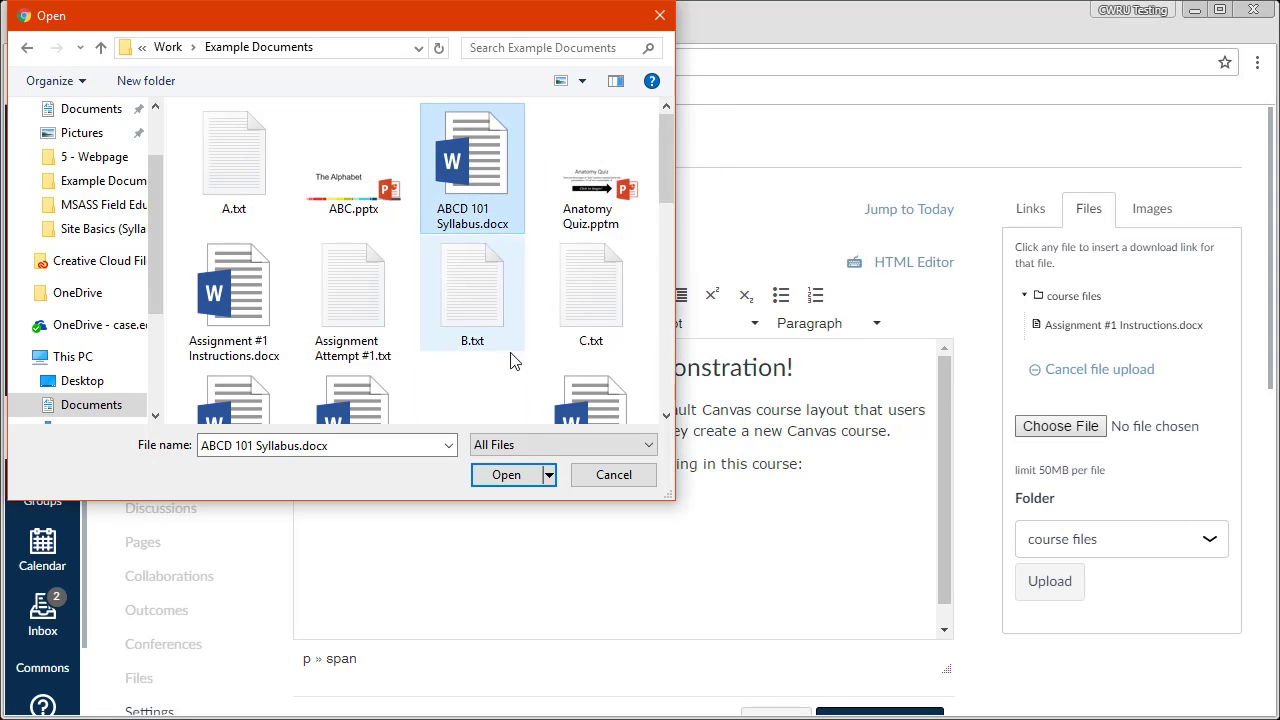
{"action": "left_click", "coordinate": [520, 476]}
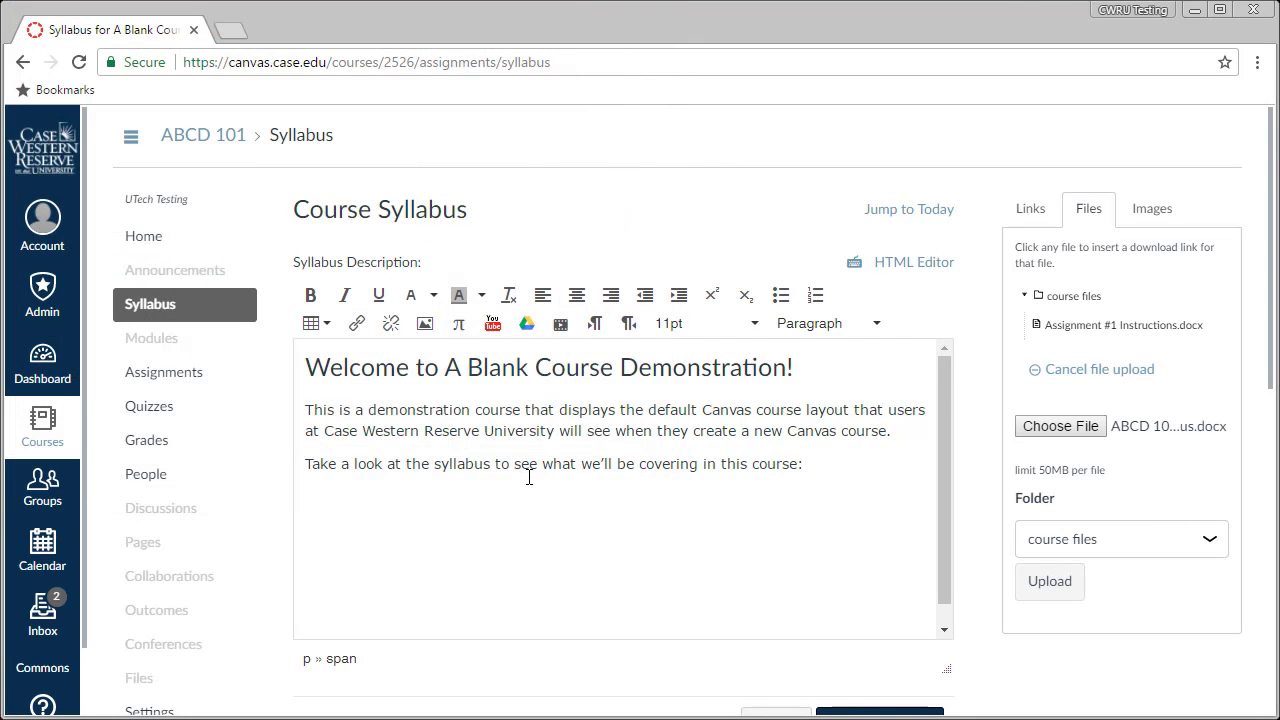
{"action": "left_click", "coordinate": [1049, 582]}
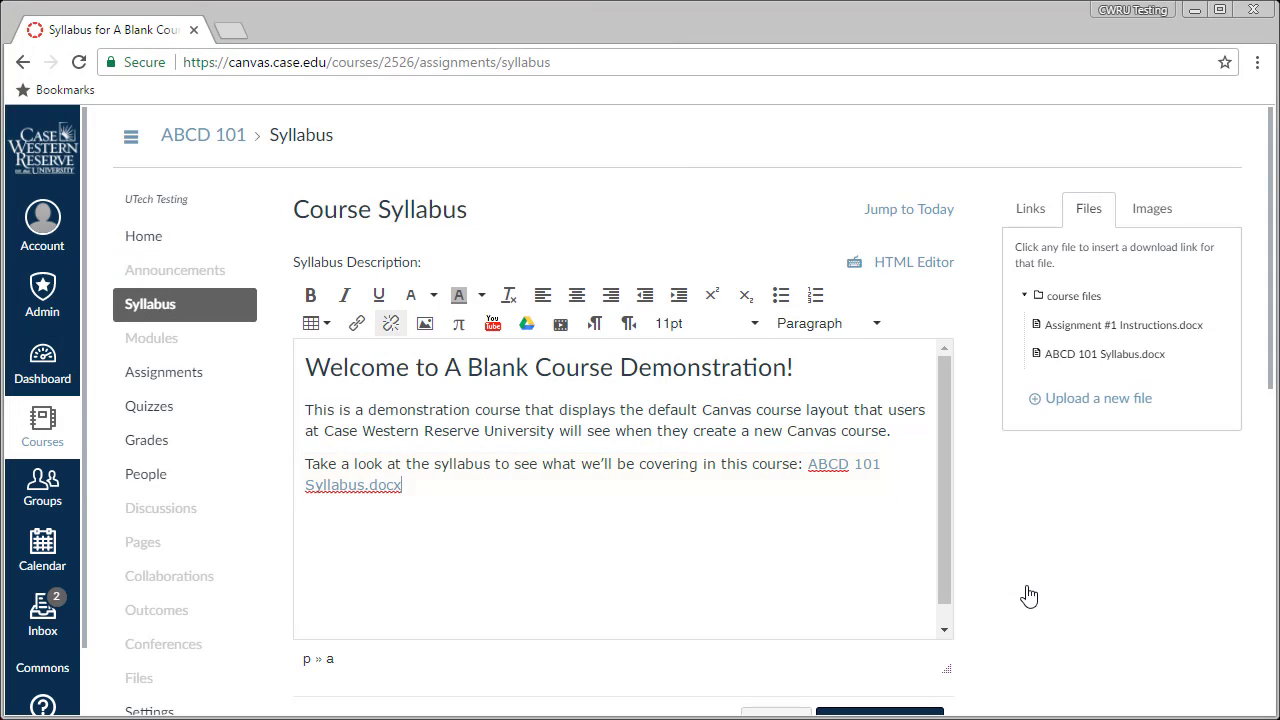
Step: Shorten the inserted file link's text to "ABCD 101 Syllabus" and save the syllabus description
{"action": "key", "text": "BackSpace"}
{"action": "key", "text": "BackSpace"}
{"action": "key", "text": "BackSpace"}
{"action": "key", "text": "BackSpace"}
{"action": "key", "text": "BackSpace"}
{"action": "scroll", "coordinate": [1029, 596], "scroll_direction": "down", "scroll_amount": 1}
{"action": "left_click", "coordinate": [930, 626]}
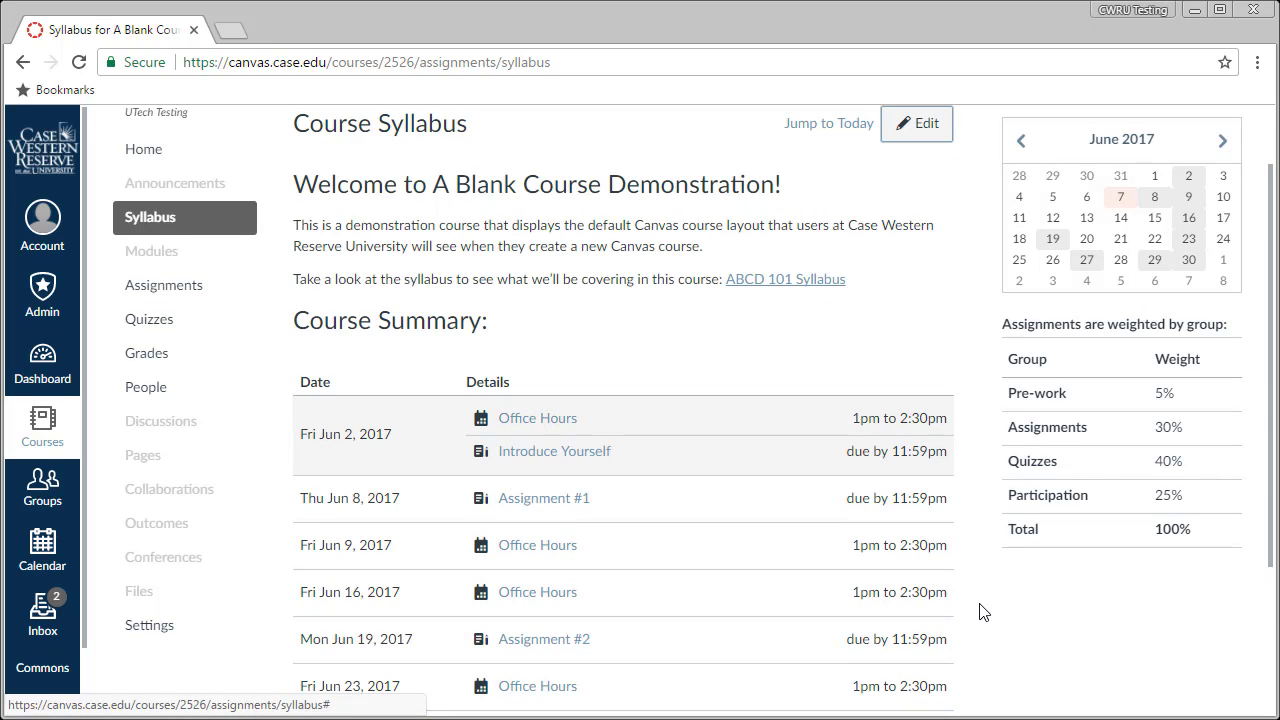
Step: Preview the linked ABCD 101 Syllabus document within the syllabus page, and minimize the file preview
{"action": "scroll", "coordinate": [979, 612], "scroll_direction": "up", "scroll_amount": 1}
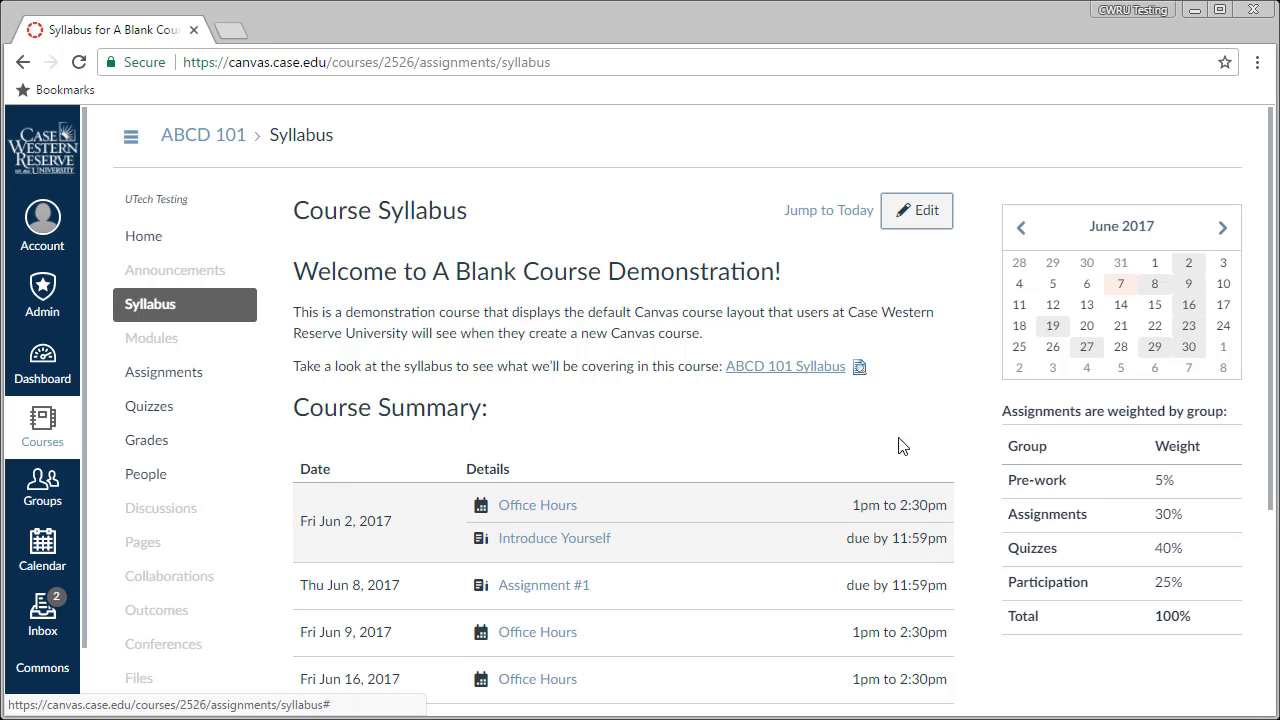
{"action": "left_click", "coordinate": [860, 368]}
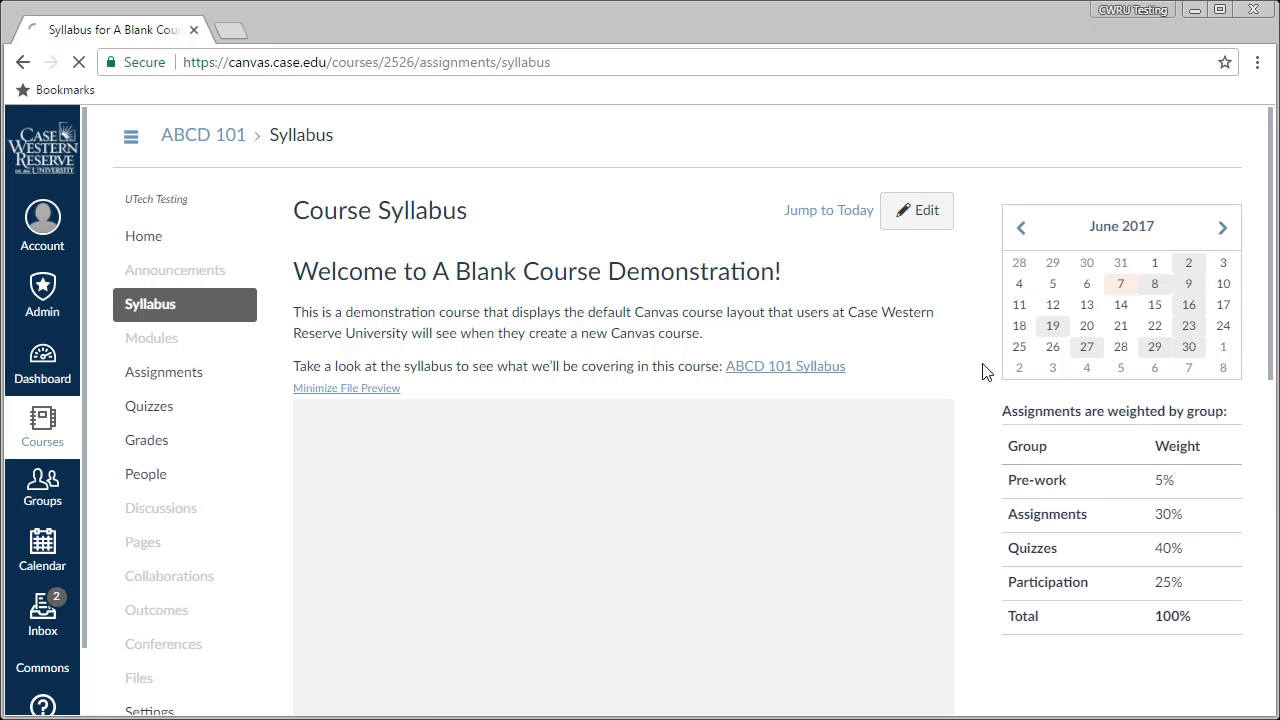
{"action": "scroll", "coordinate": [985, 372], "scroll_direction": "down", "scroll_amount": 1}
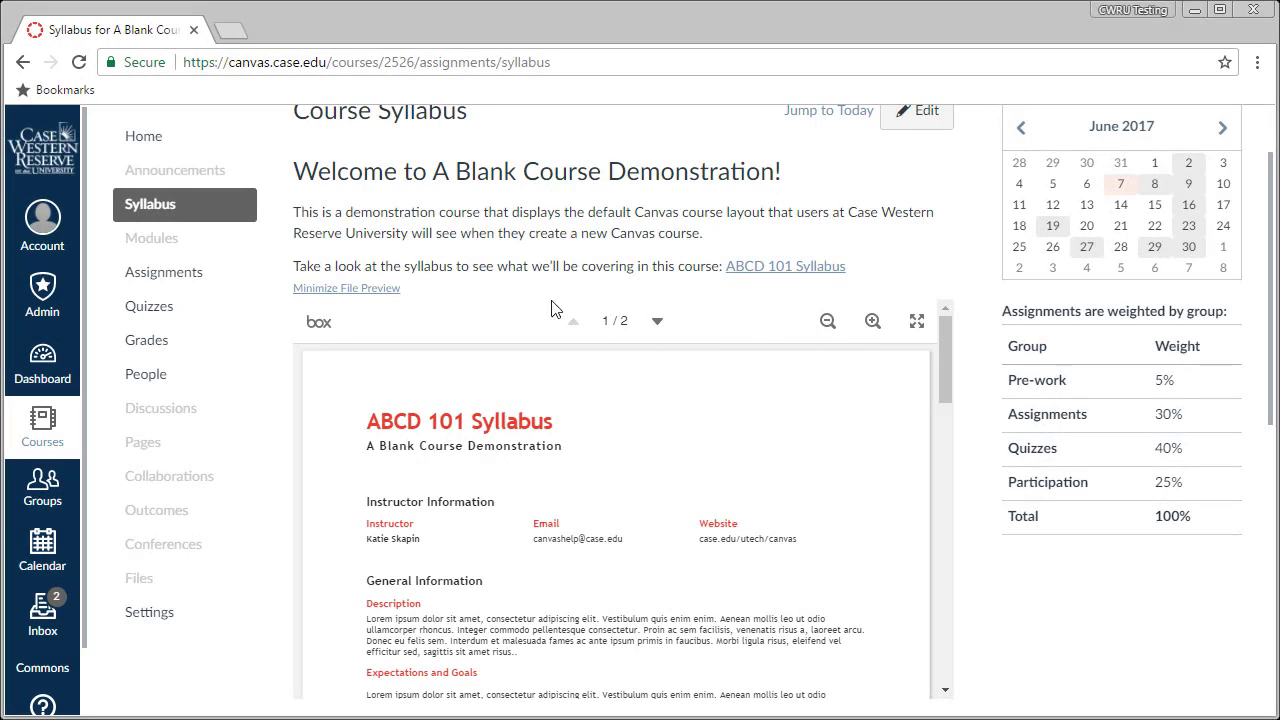
{"action": "left_click", "coordinate": [386, 290]}
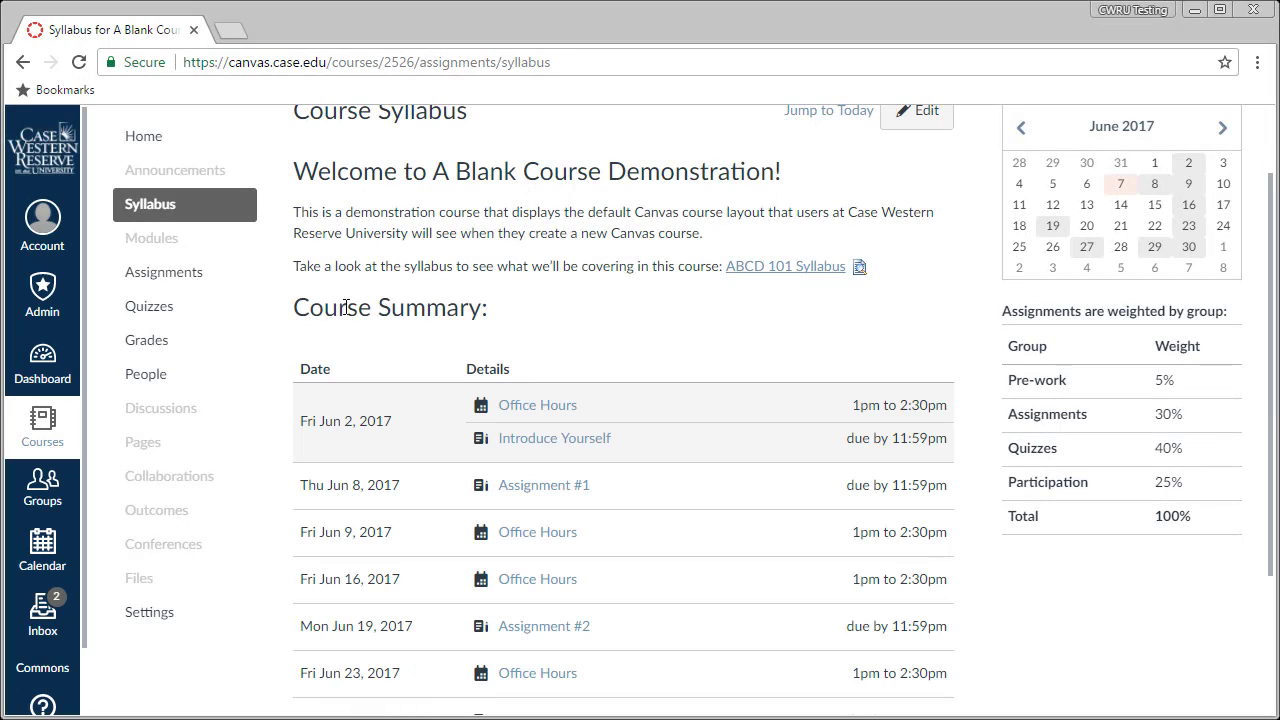
Step: Start adding people to the course by Login ID, and enter the two users' login IDs
{"action": "left_click", "coordinate": [171, 375]}
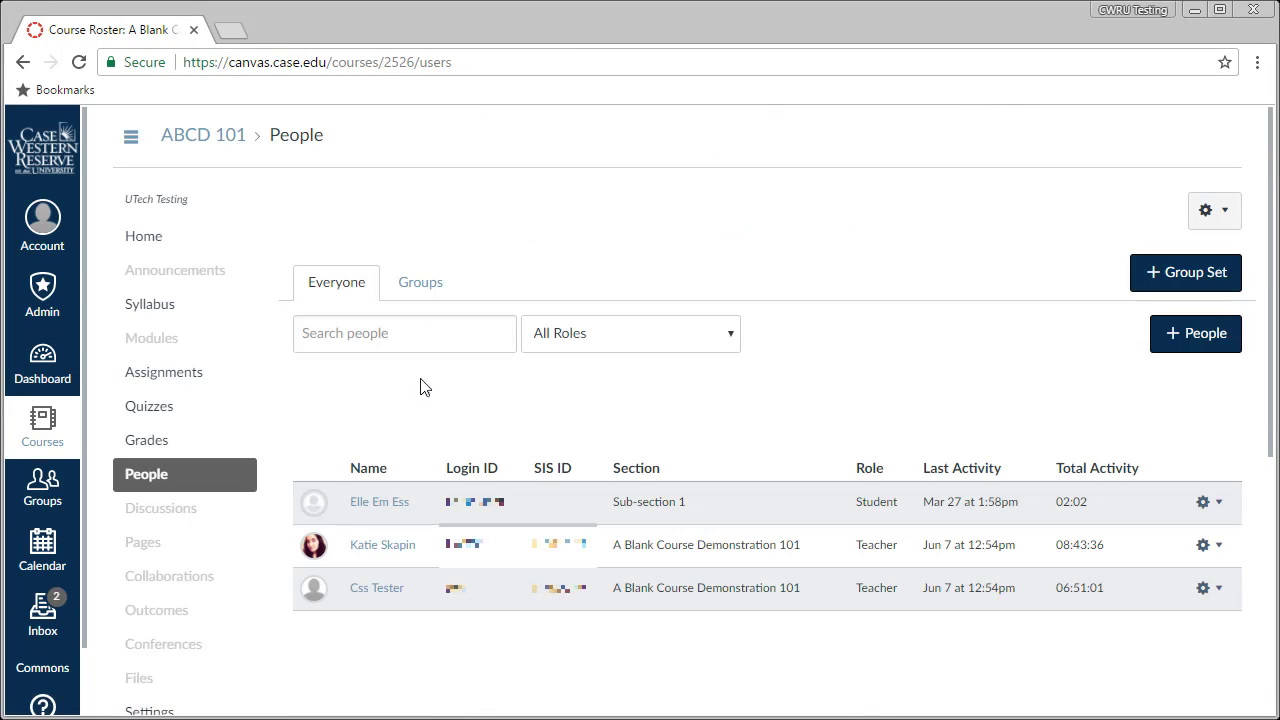
{"action": "left_click", "coordinate": [1212, 331]}
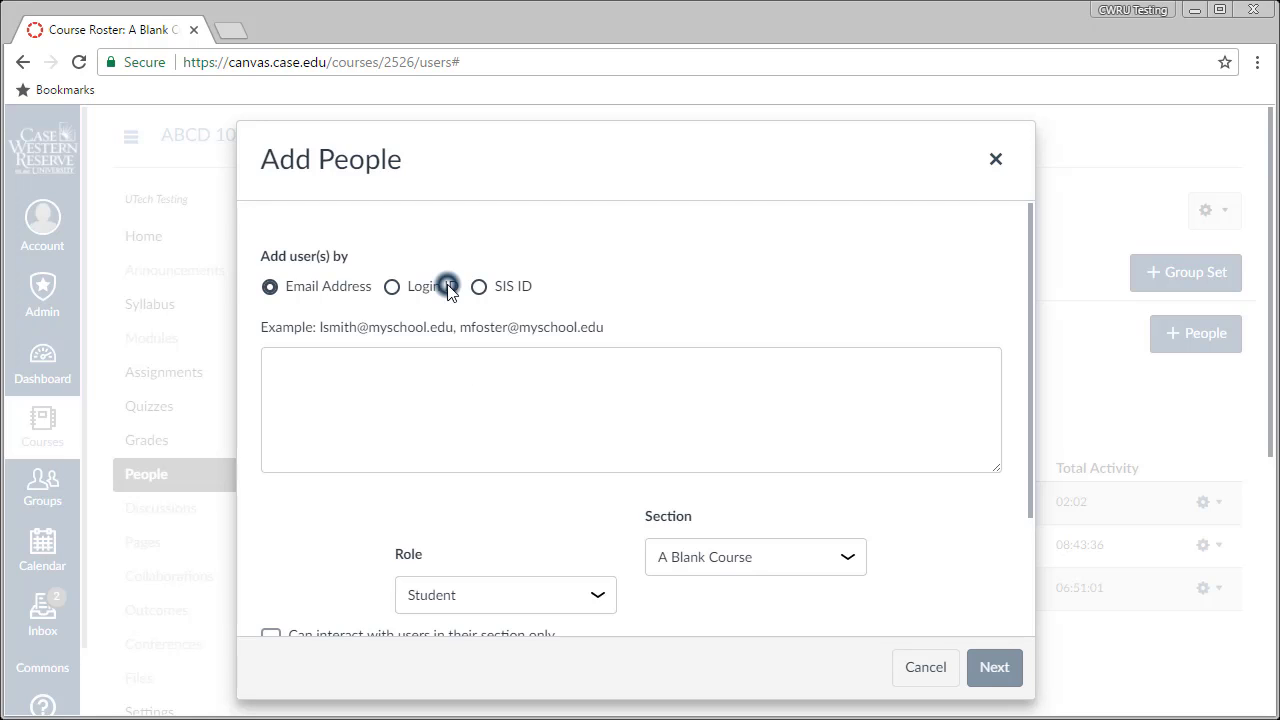
{"action": "left_click", "coordinate": [447, 288]}
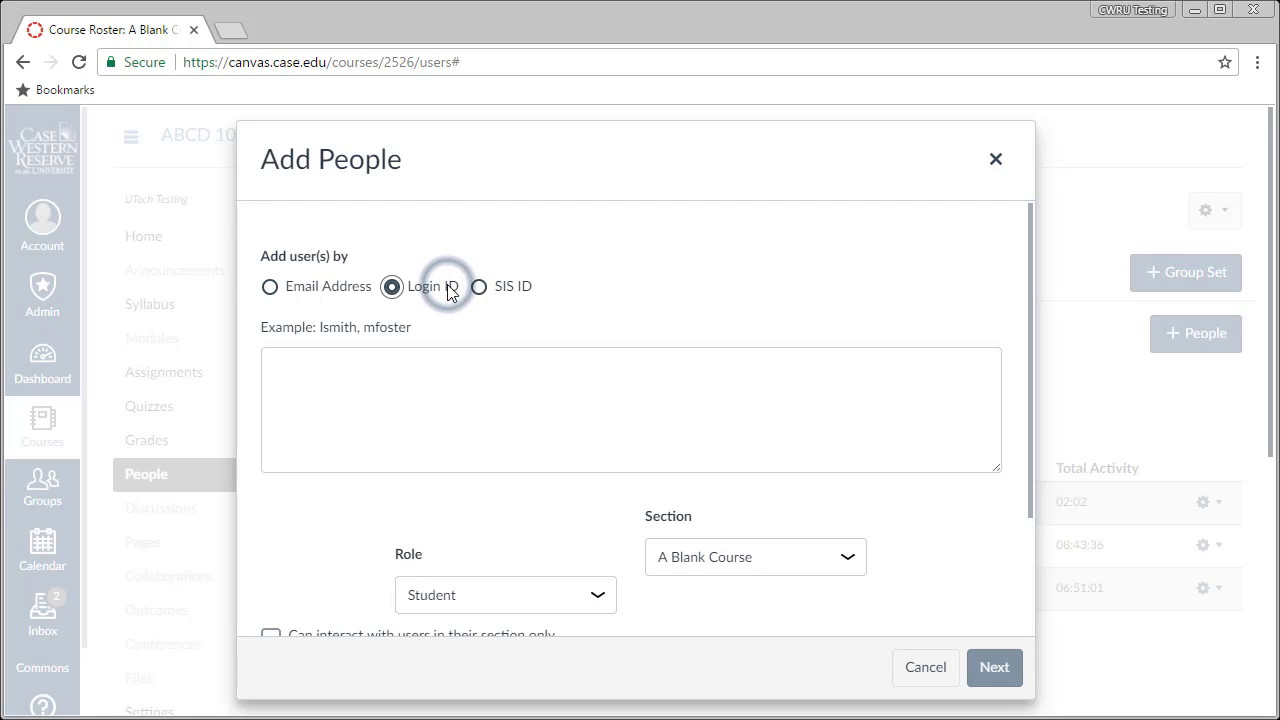
{"action": "left_click", "coordinate": [494, 356]}
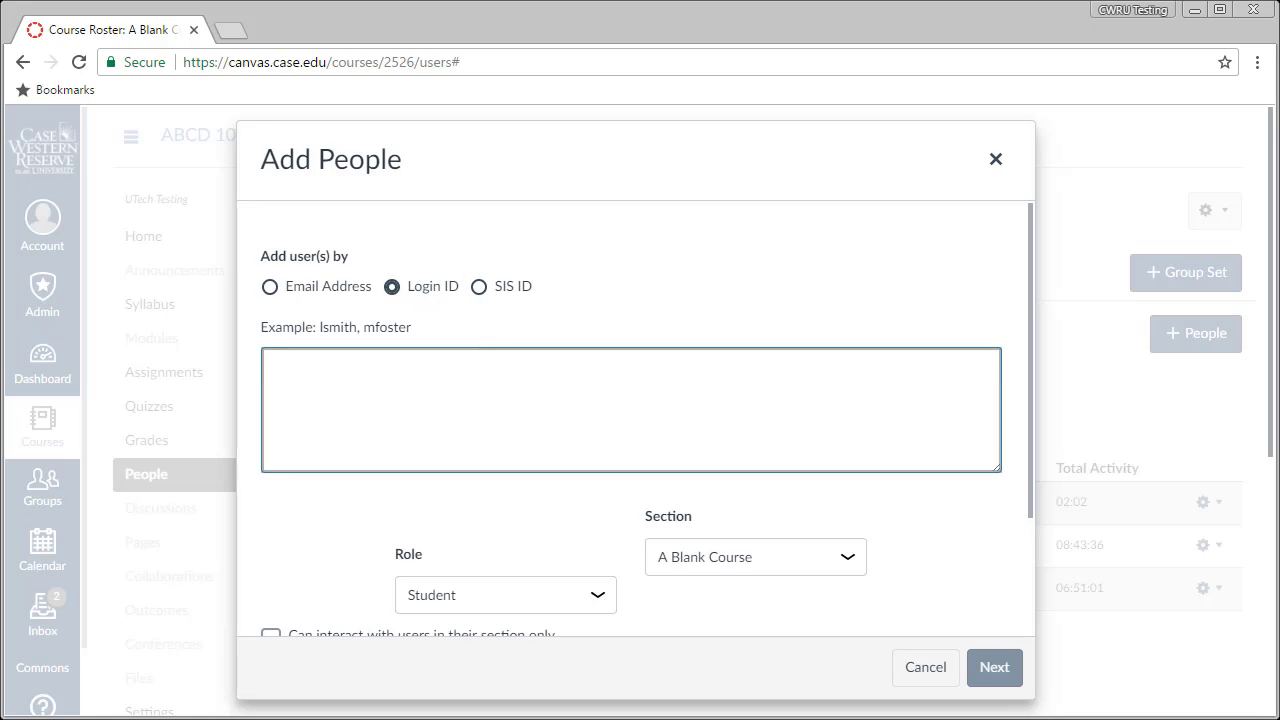
{"action": "type", "text": "abc123, def456"}
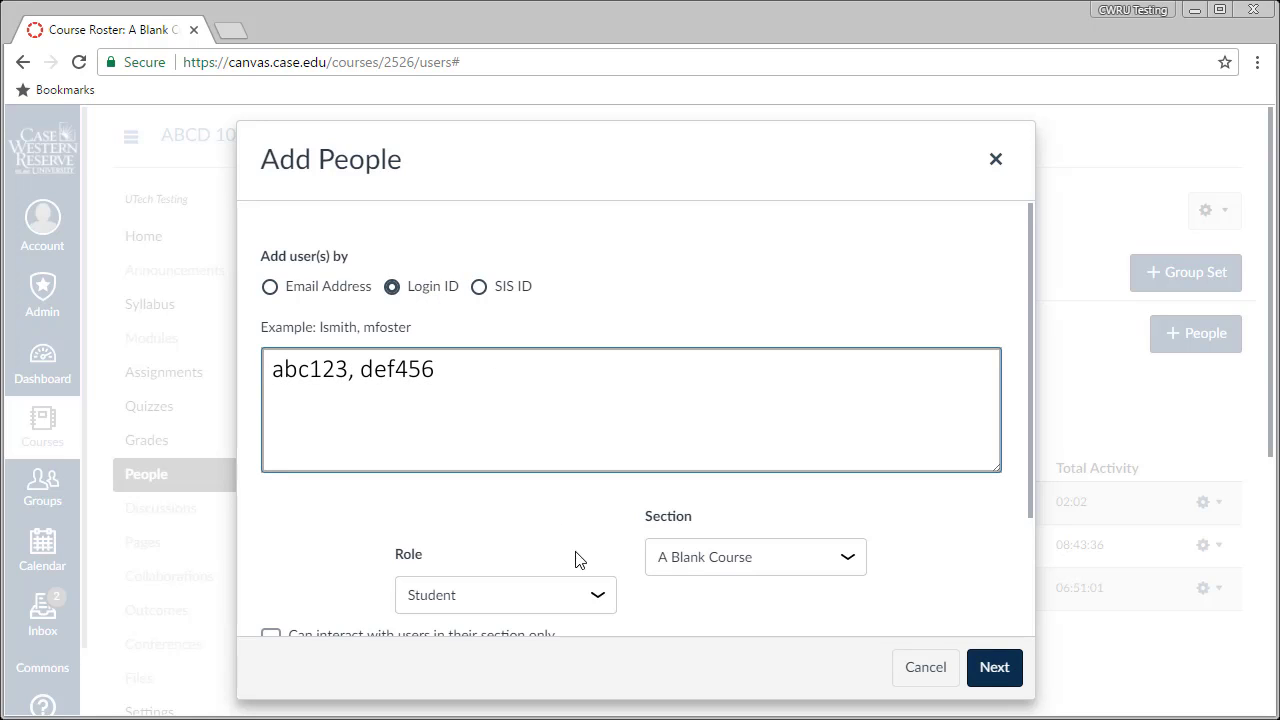
Step: Add both users with the TA role in Sub-section 1, limited to interacting with users in their section only
{"action": "left_click", "coordinate": [601, 594]}
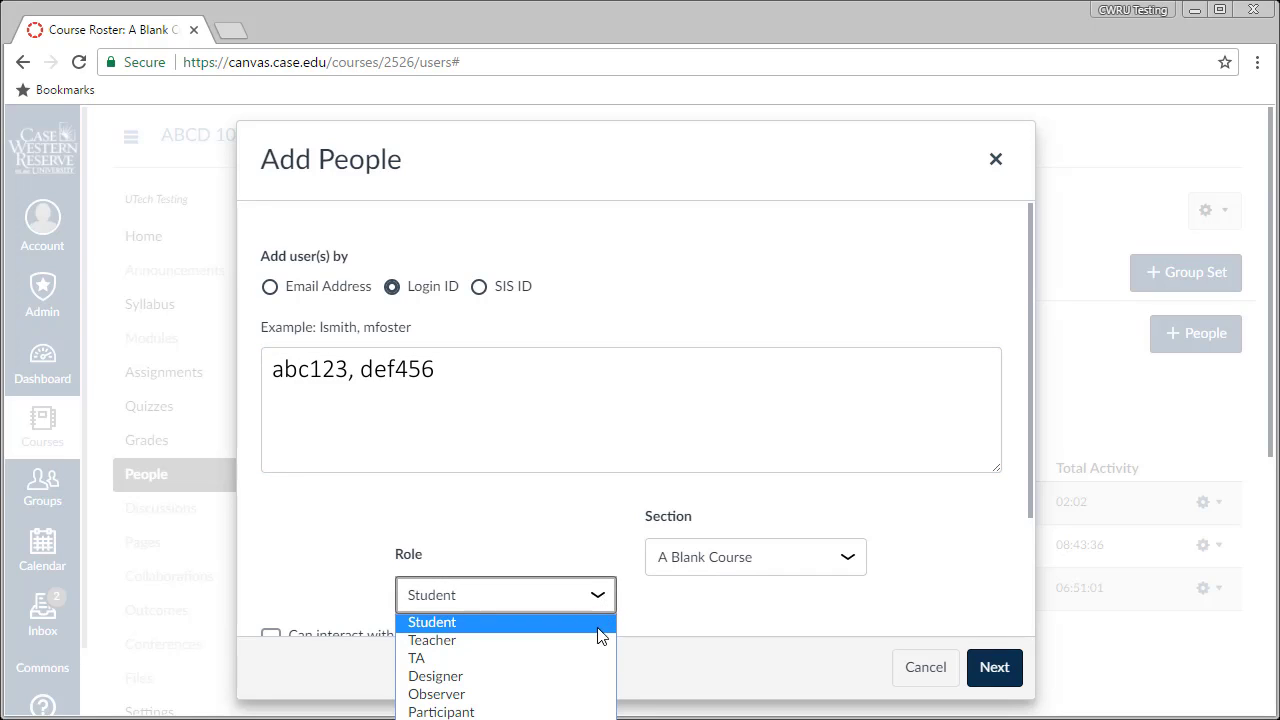
{"action": "left_click", "coordinate": [597, 657]}
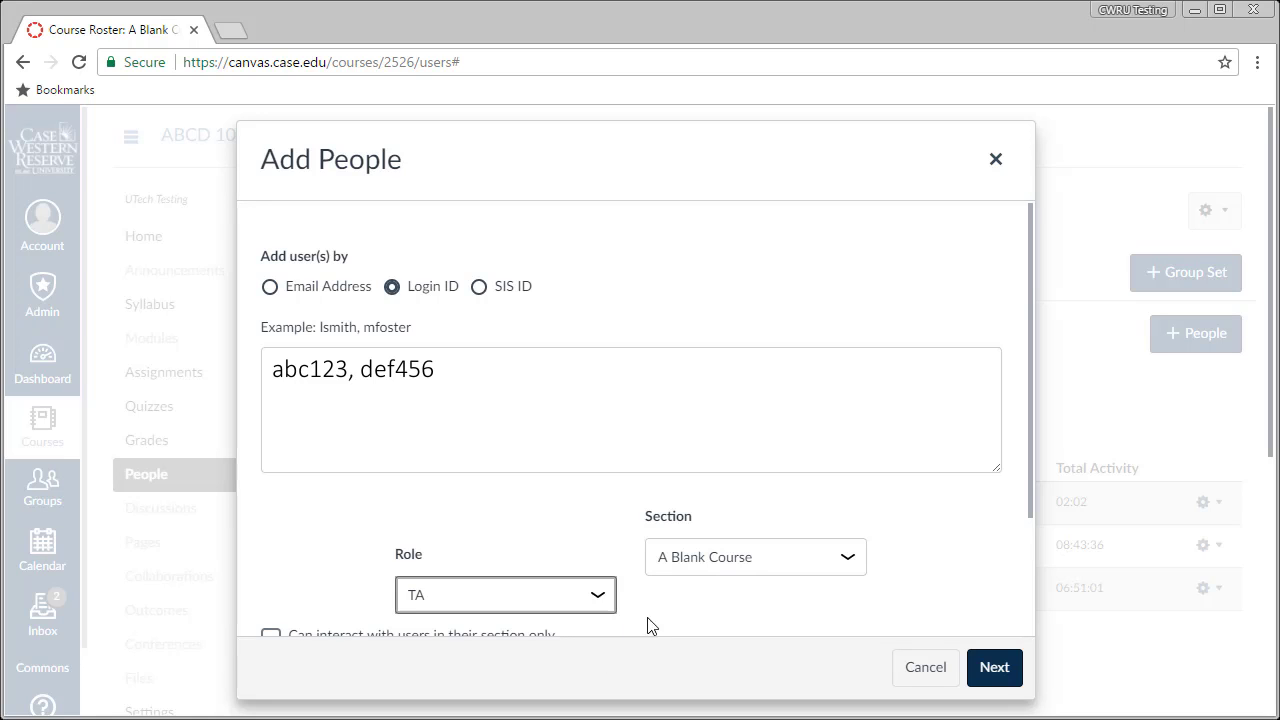
{"action": "left_click", "coordinate": [731, 568]}
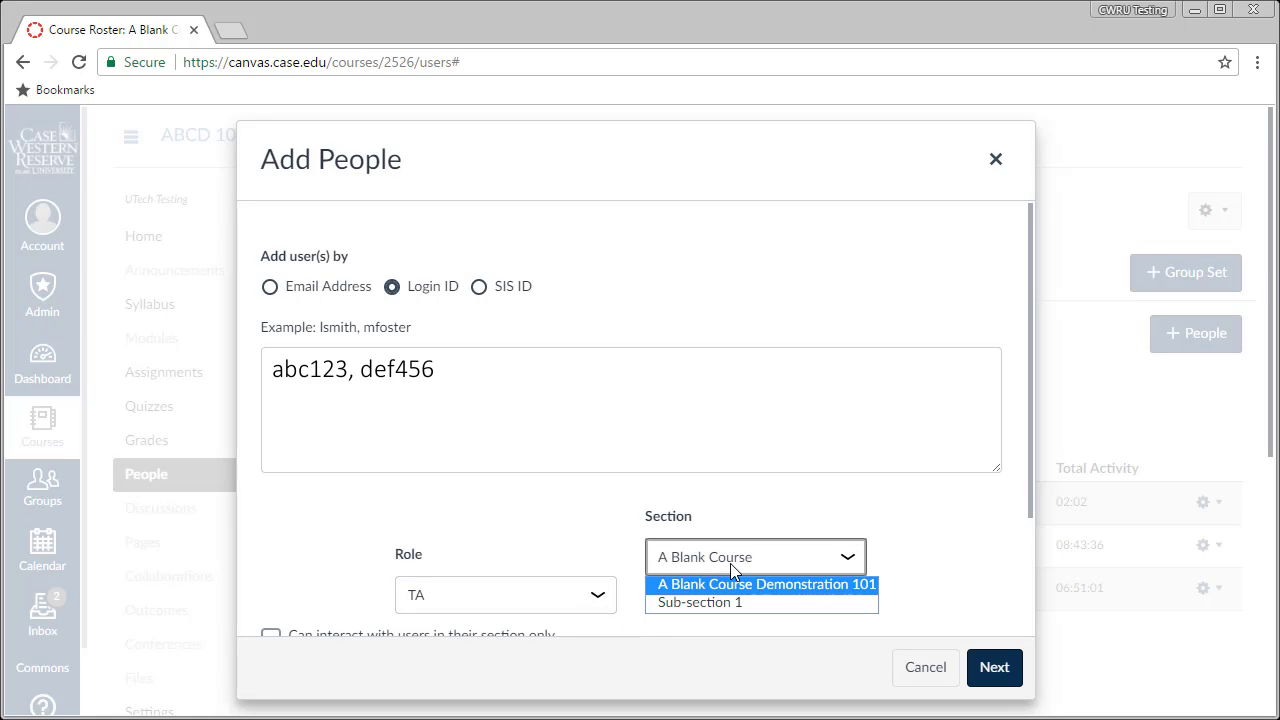
{"action": "left_click", "coordinate": [765, 601]}
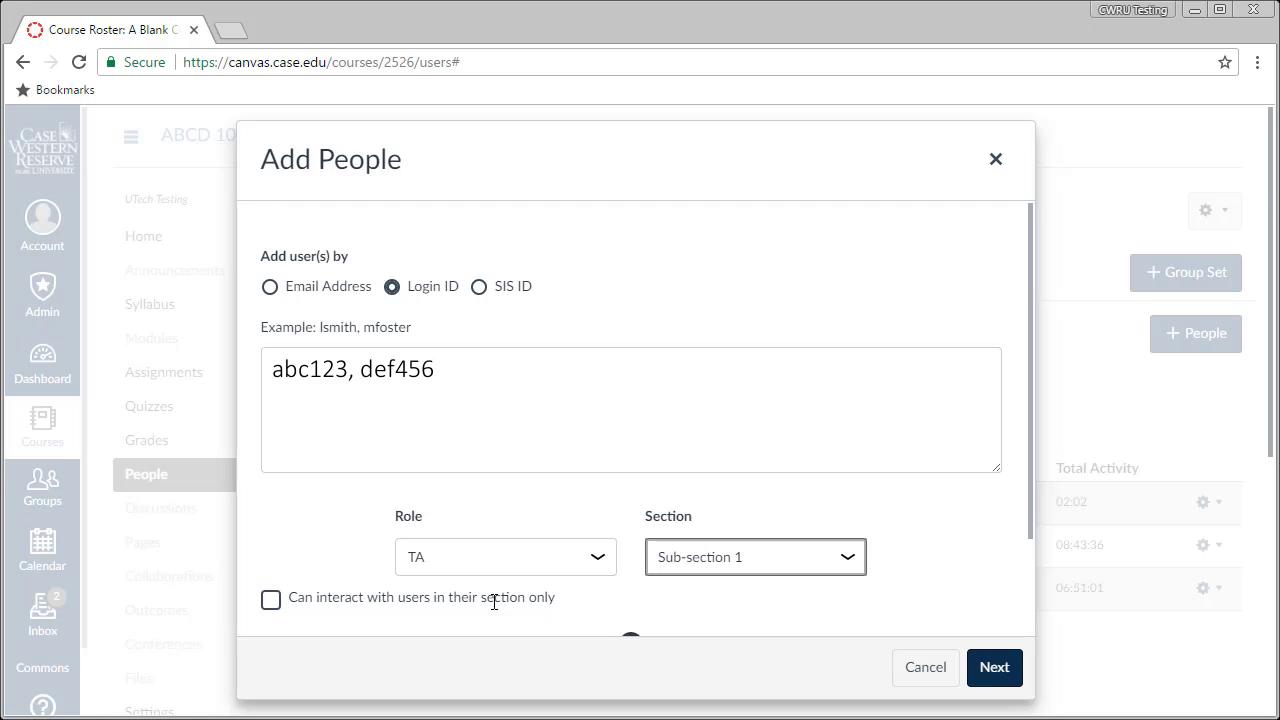
{"action": "left_click", "coordinate": [271, 601]}
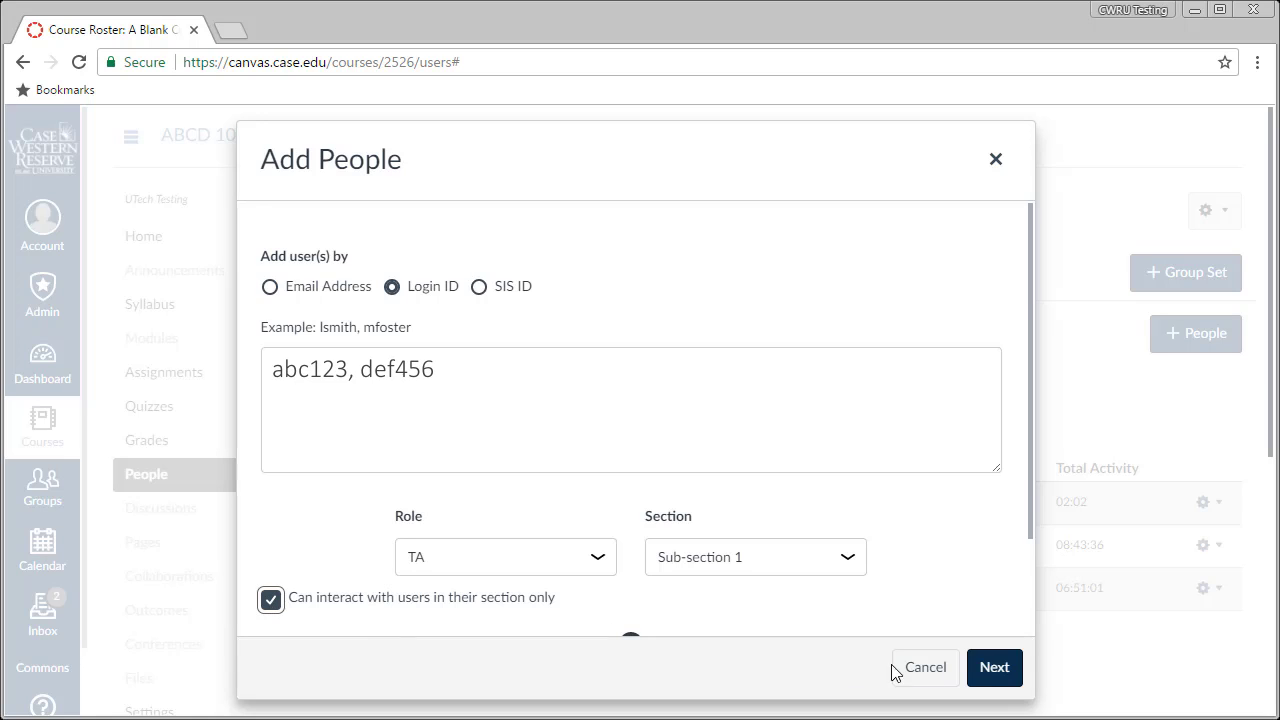
{"action": "left_click", "coordinate": [992, 668]}
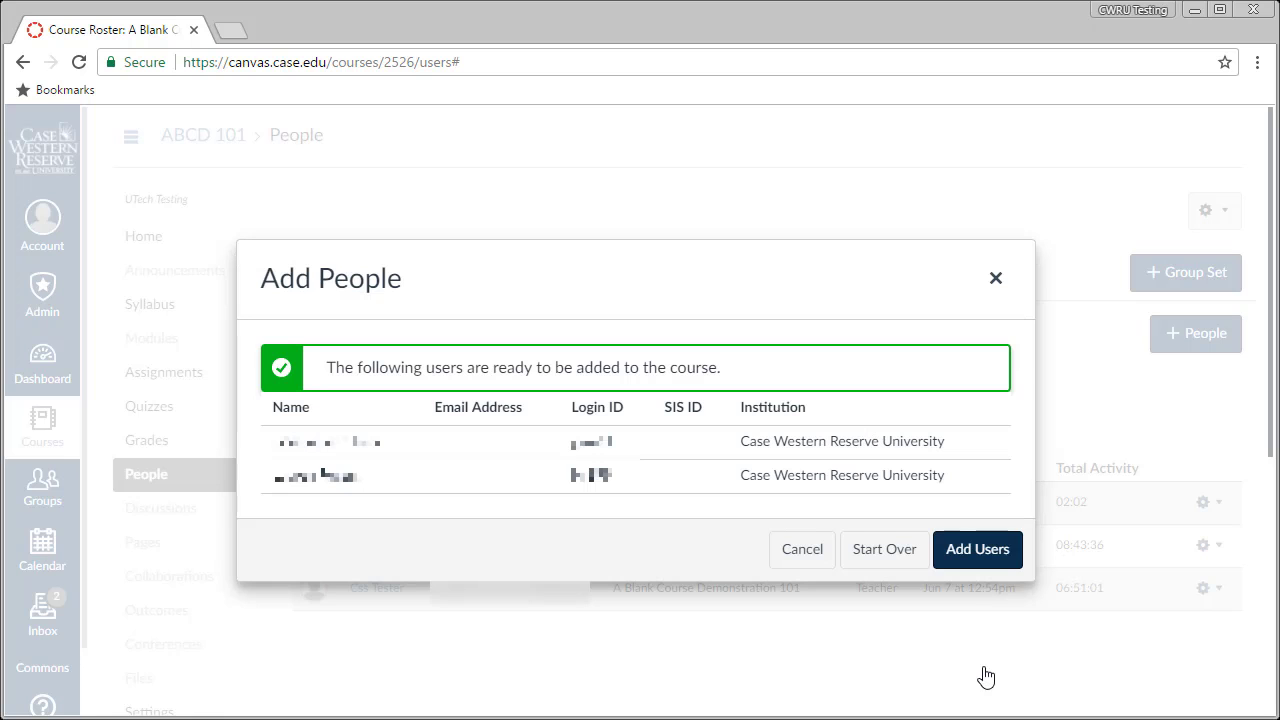
{"action": "left_click", "coordinate": [997, 560]}
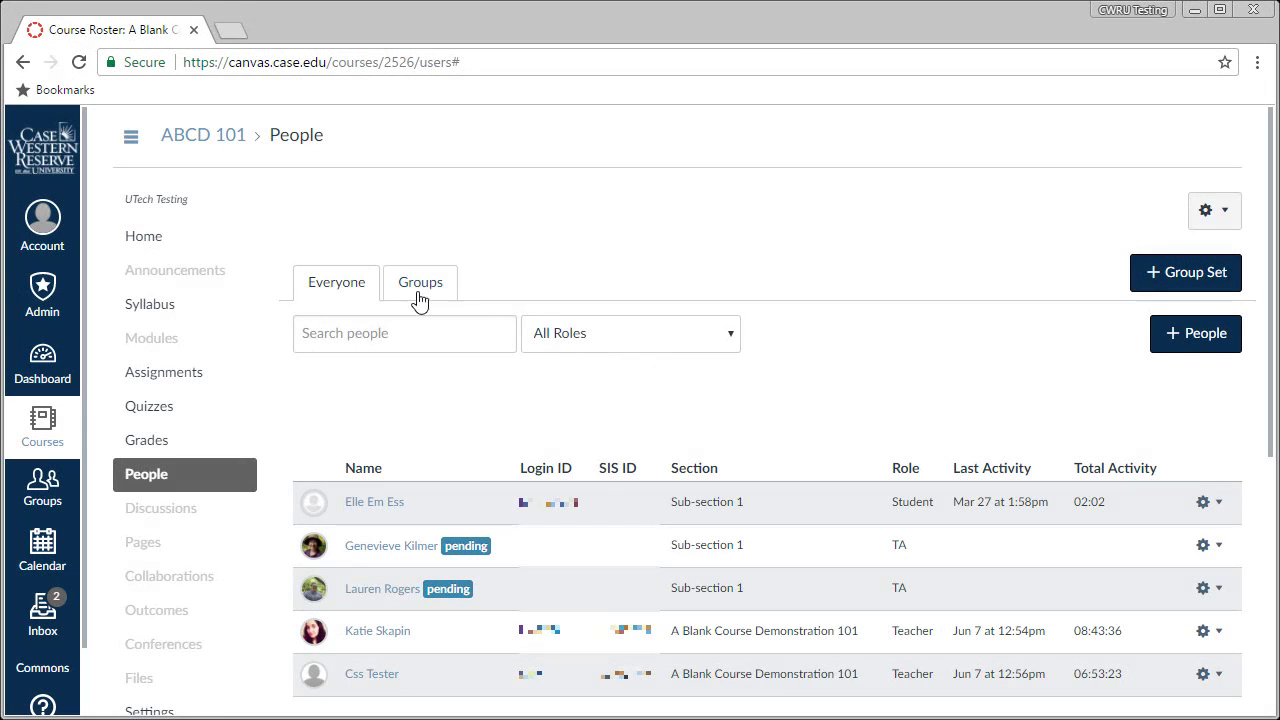
Step: Create a new course announcement with the topic title "Welcome to ABCD 101!"
{"action": "left_click", "coordinate": [215, 264]}
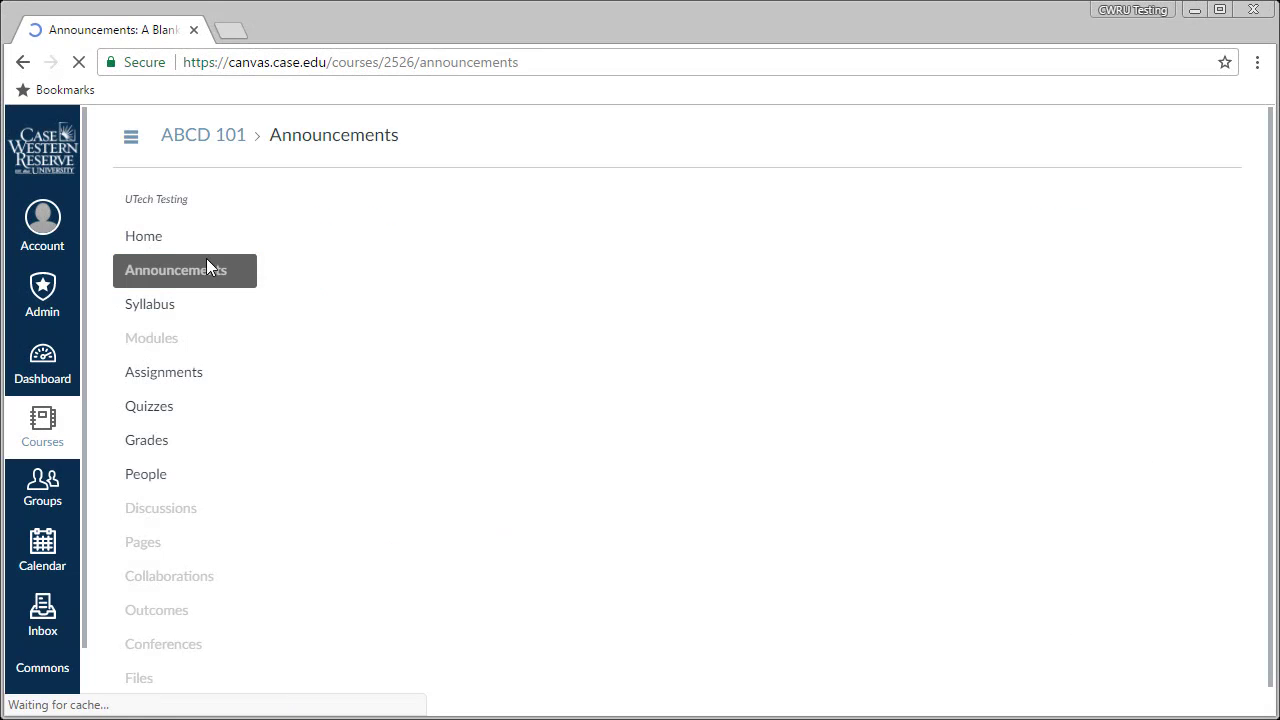
{"action": "left_click", "coordinate": [588, 340]}
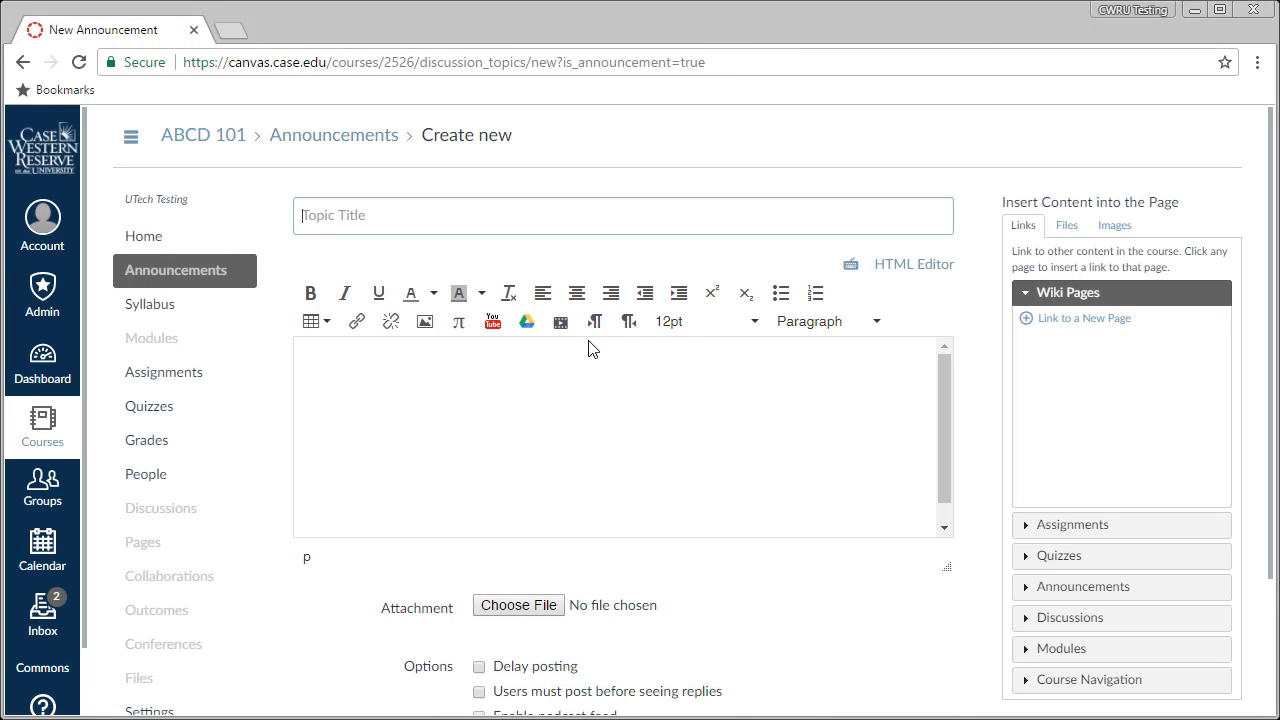
{"action": "type", "text": "Welcome to ABCD 101!"}
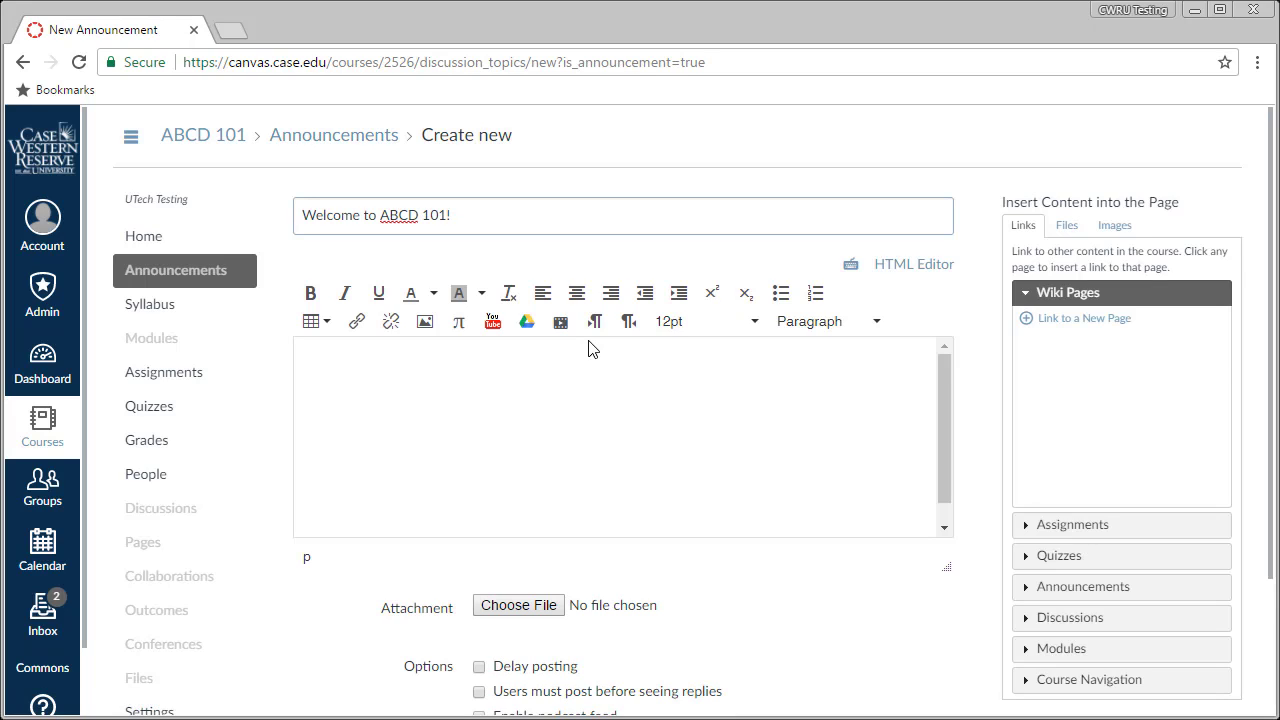
Step: Write the announcement body, starting "Welcome to the course!", about teaching Canvas and its features and checking the course syllabus for topics covered and responsibilities
{"action": "left_click", "coordinate": [590, 347]}
{"action": "left_click", "coordinate": [610, 355]}
{"action": "type", "text": "Welcome to the course! I look forward to teaching you all about Canvas and its features. Make sure you look at the course syllabus to get all of the information for what we’ll be covering and your responsibilities."}
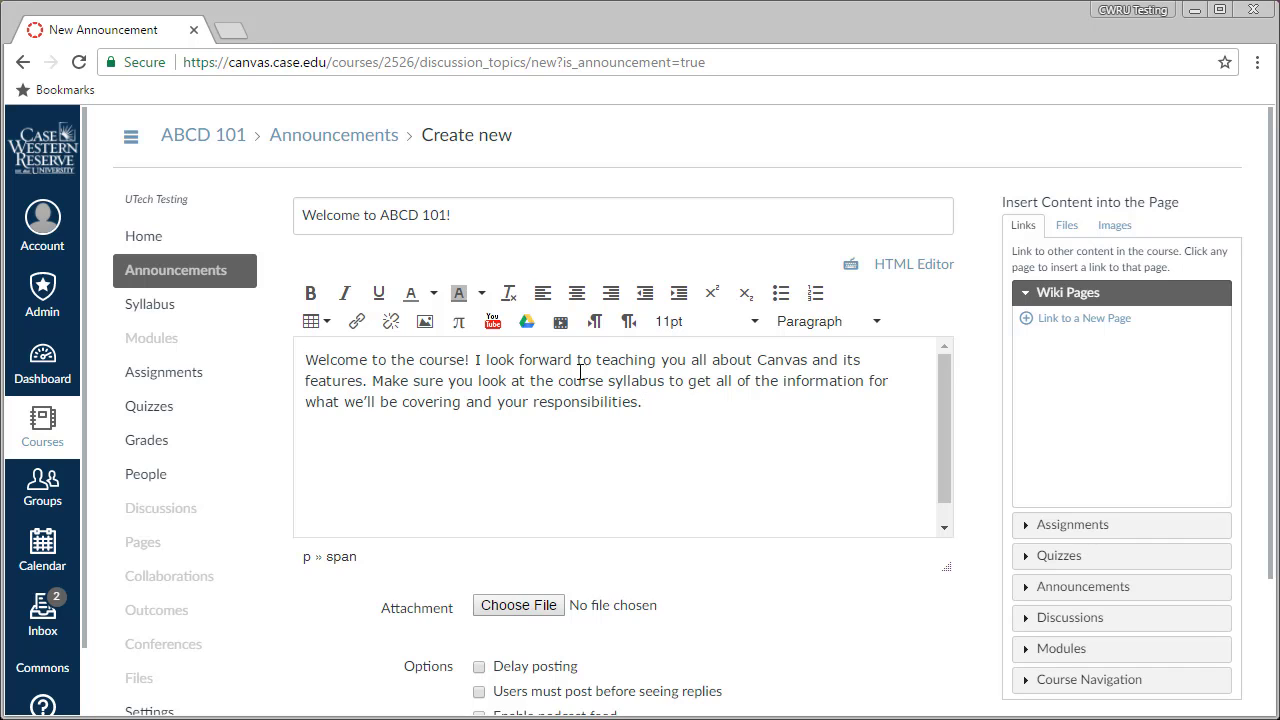
Step: Link the words "course syllabus" in the announcement body to the Course Syllabus page from the course navigation links
{"action": "left_click_drag", "start_coordinate": [559, 380], "coordinate": [664, 381]}
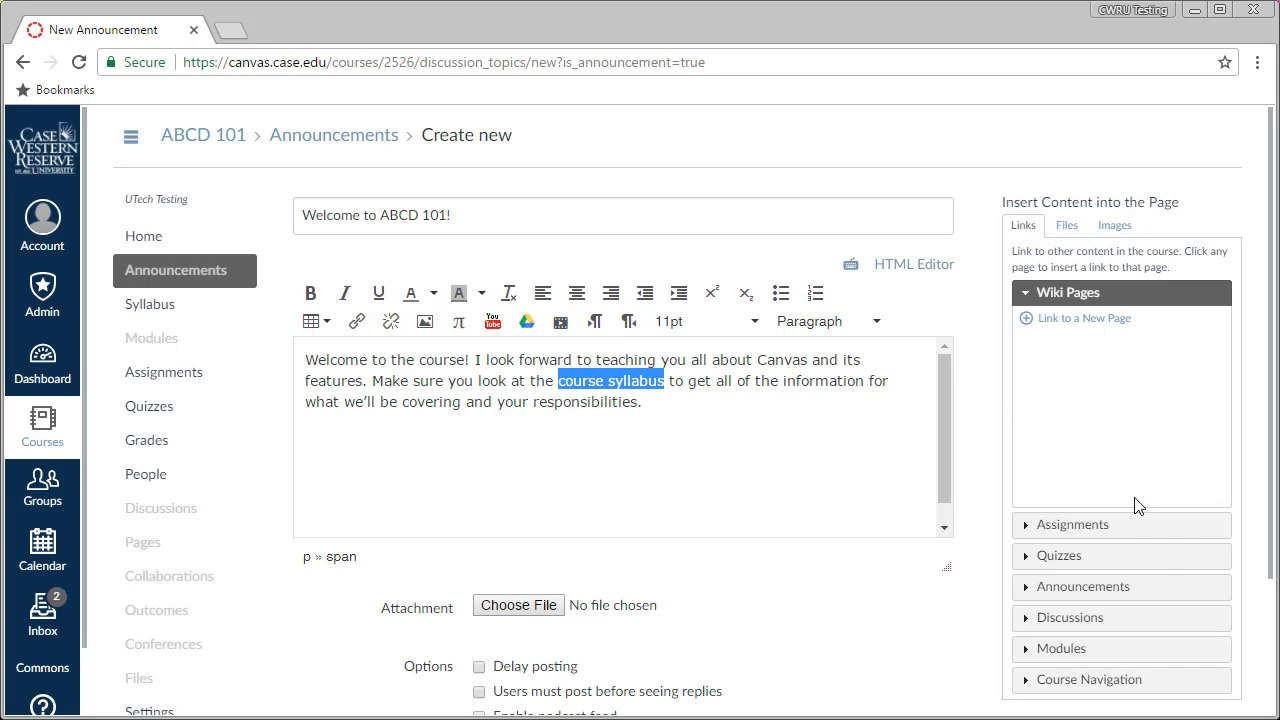
{"action": "left_click", "coordinate": [1131, 677]}
{"action": "left_click", "coordinate": [1131, 594]}
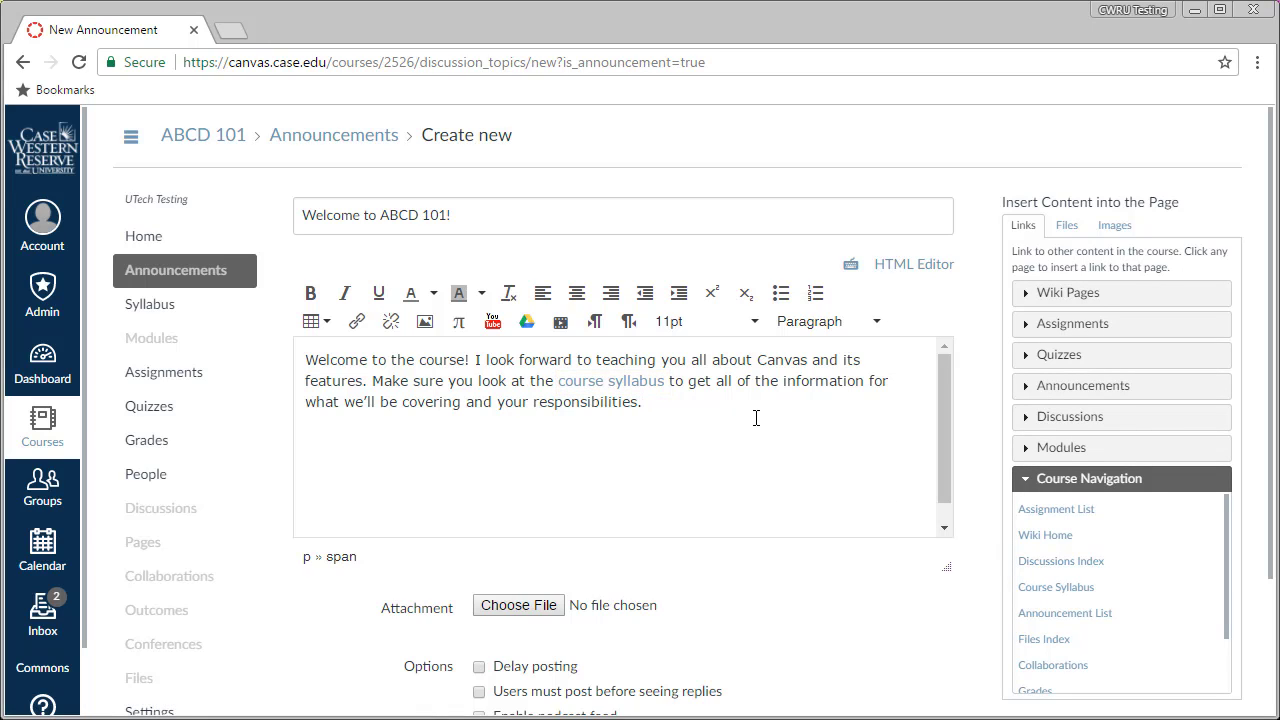
Step: Attach the file ABCD 101 Syllabus.docx to the announcement, leave all posting options off, and save the announcement
{"action": "scroll", "coordinate": [756, 418], "scroll_direction": "down", "scroll_amount": 1}
{"action": "scroll", "coordinate": [756, 418], "scroll_direction": "up", "scroll_amount": 1}
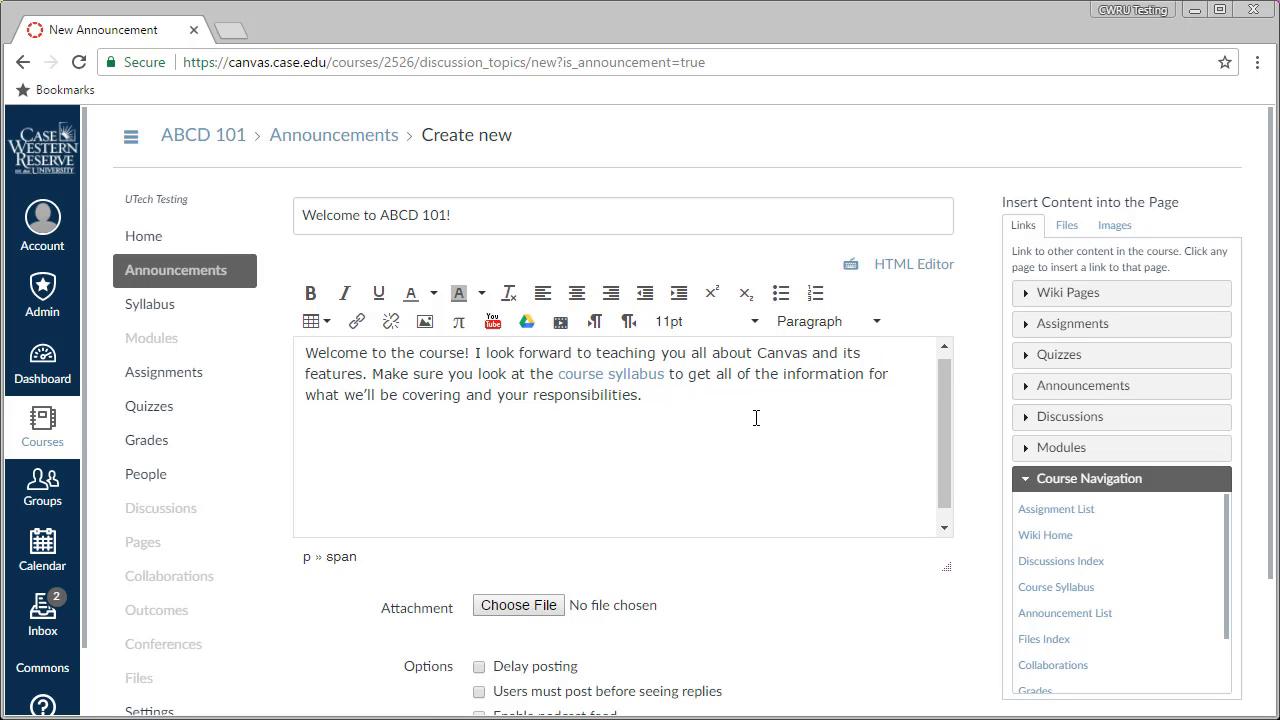
{"action": "scroll", "coordinate": [756, 418], "scroll_direction": "down", "scroll_amount": 3}
{"action": "left_click", "coordinate": [532, 434]}
{"action": "double_click", "coordinate": [500, 207]}
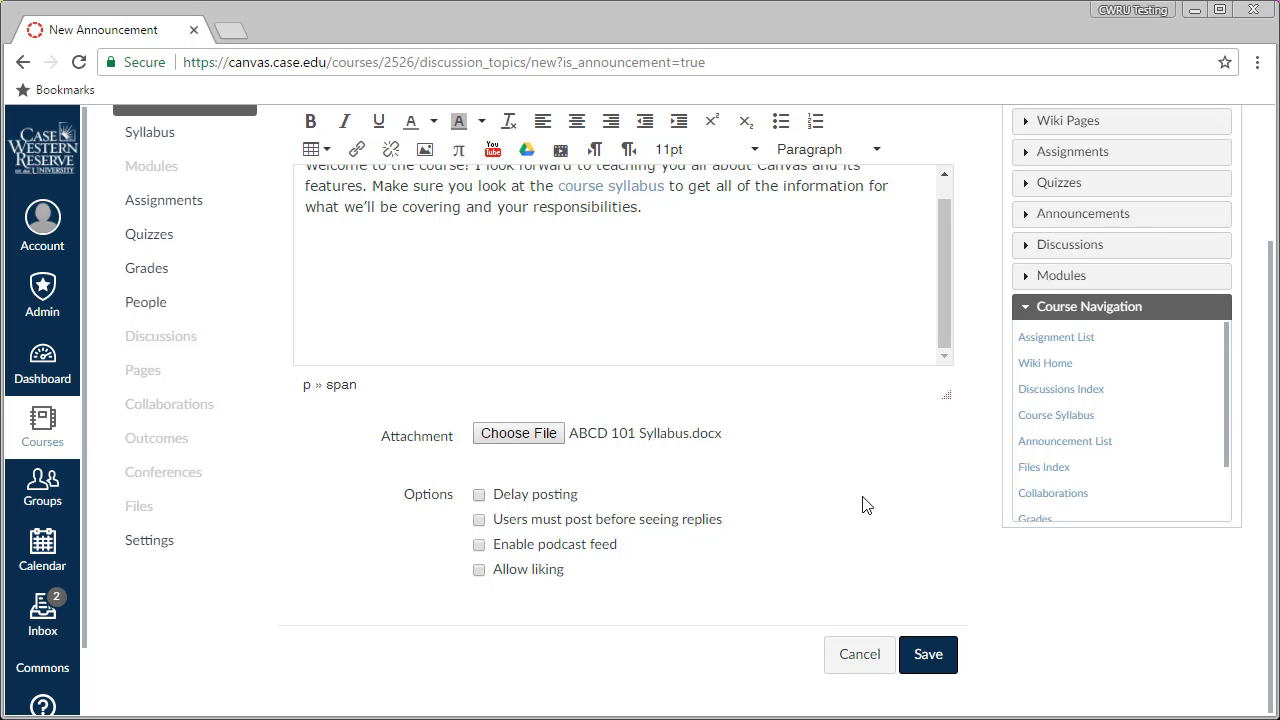
{"action": "left_click", "coordinate": [920, 656]}
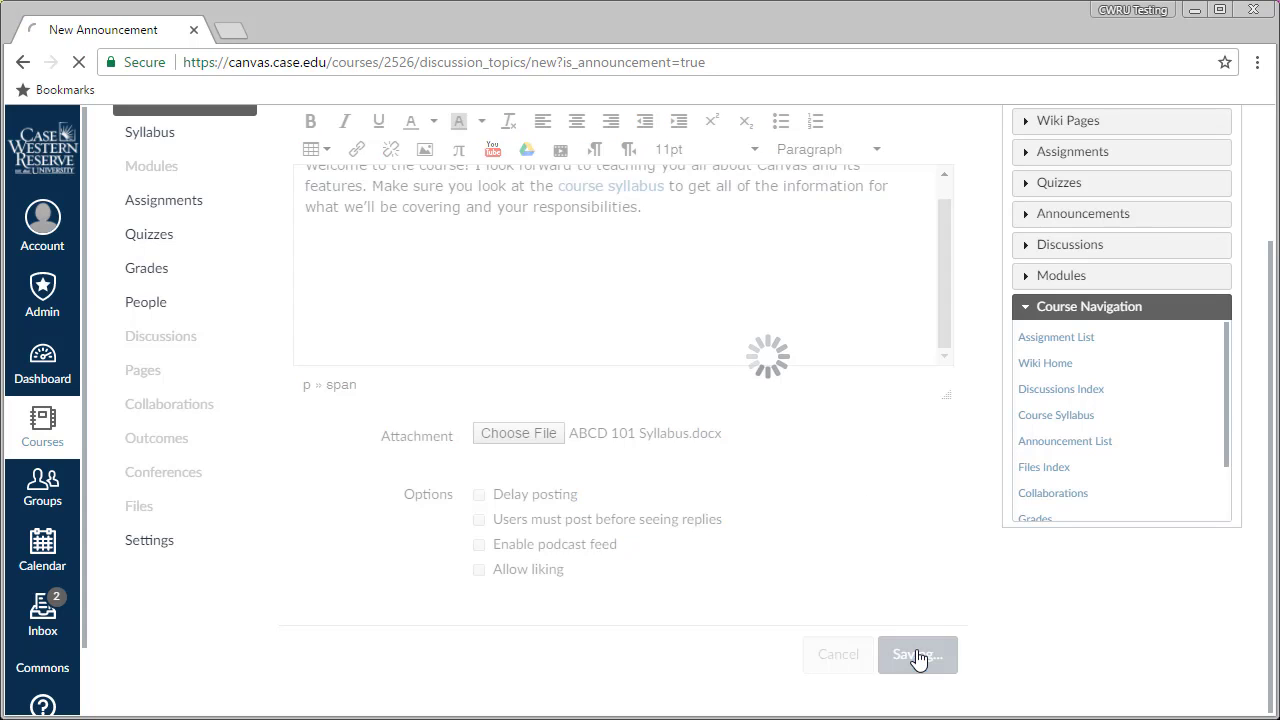